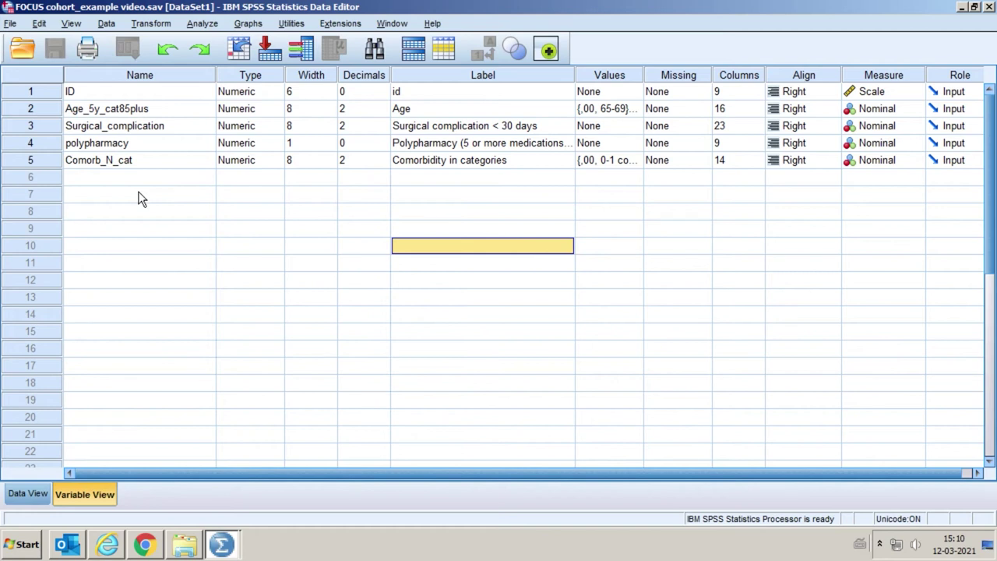
# Step: Start a crosstab with Age in rows and Polypharmacy and Comorbidity categories in columns
pyautogui.press('Home')
pyautogui.click(202, 23)
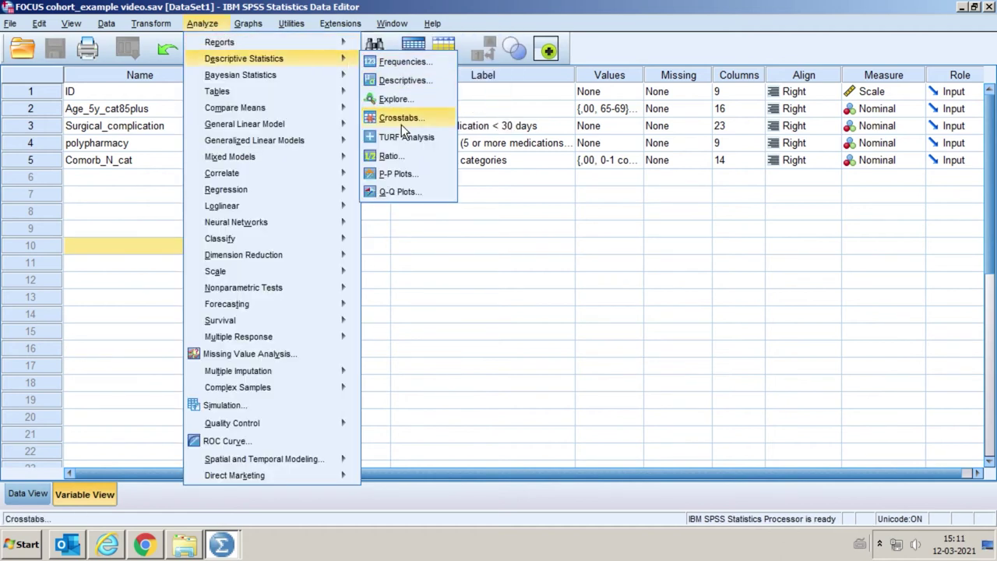
pyautogui.click(402, 123)
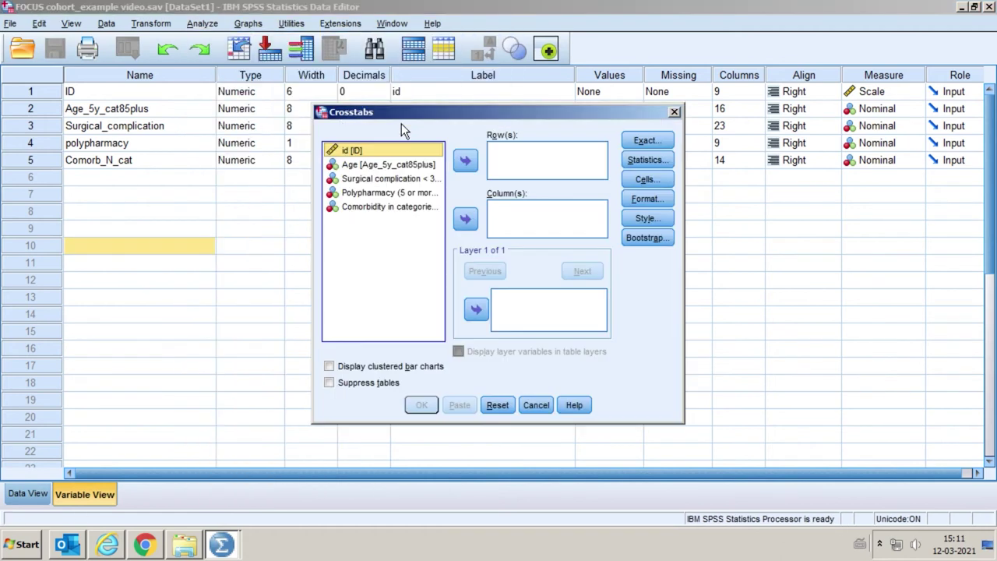
pyautogui.click(405, 165)
pyautogui.click(465, 161)
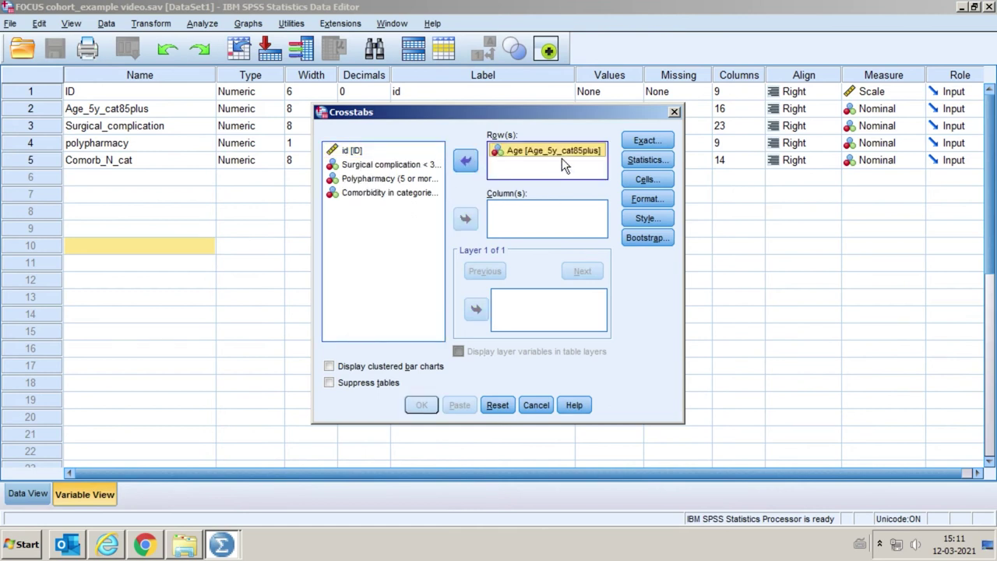
pyautogui.click(404, 181)
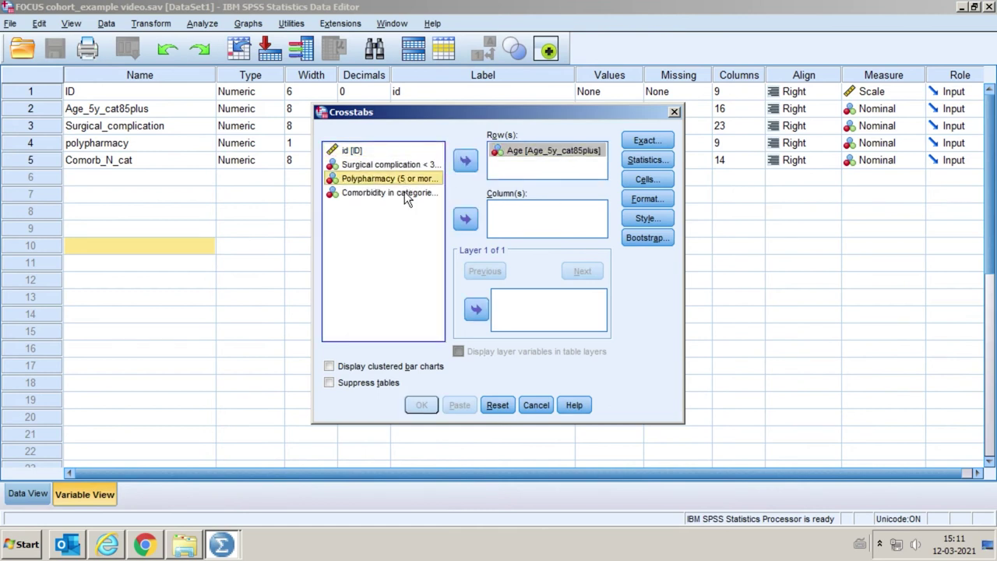
pyautogui.keyDown('shift'); pyautogui.click(405, 192); pyautogui.keyUp('shift')
pyautogui.click(465, 219)
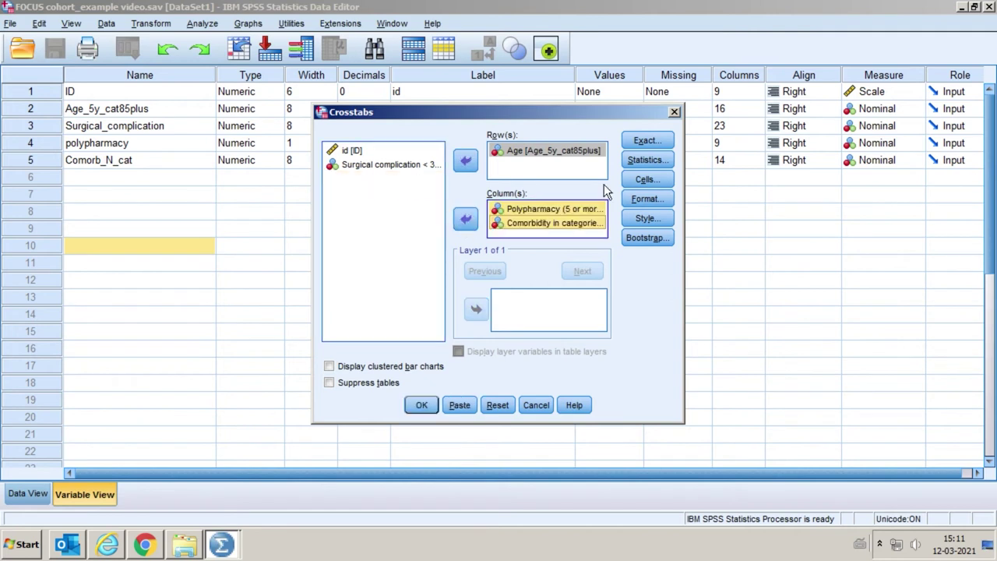
# Step: Request row percentages and chi-square tests for the crosstab
pyautogui.click(647, 181)
pyautogui.click(391, 260)
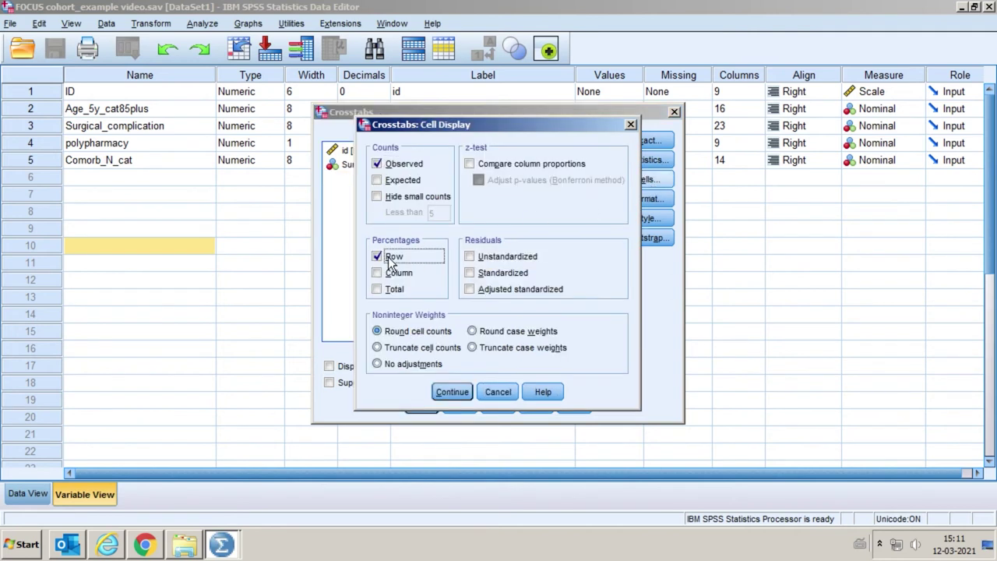
pyautogui.click(452, 391)
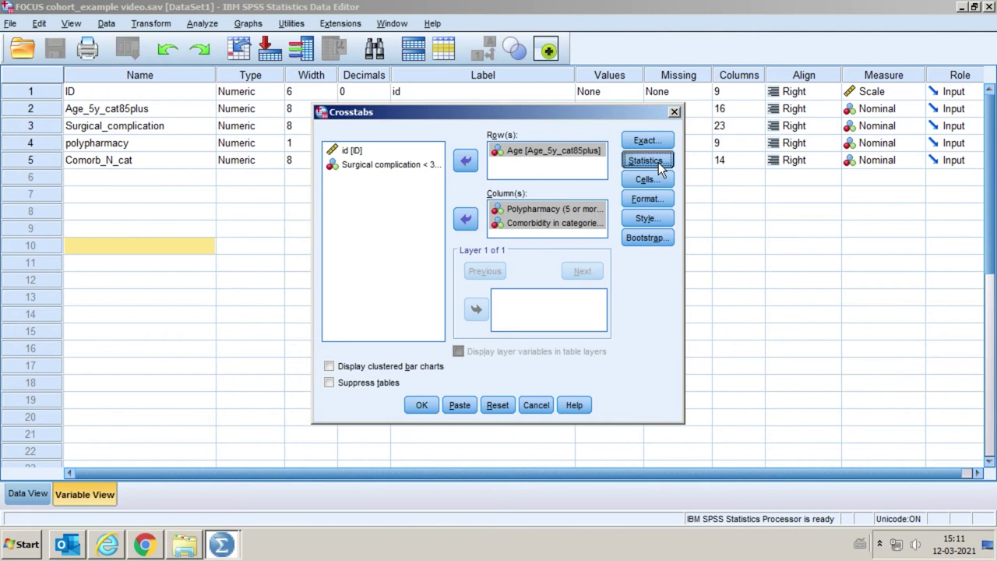
pyautogui.click(659, 166)
pyautogui.click(415, 166)
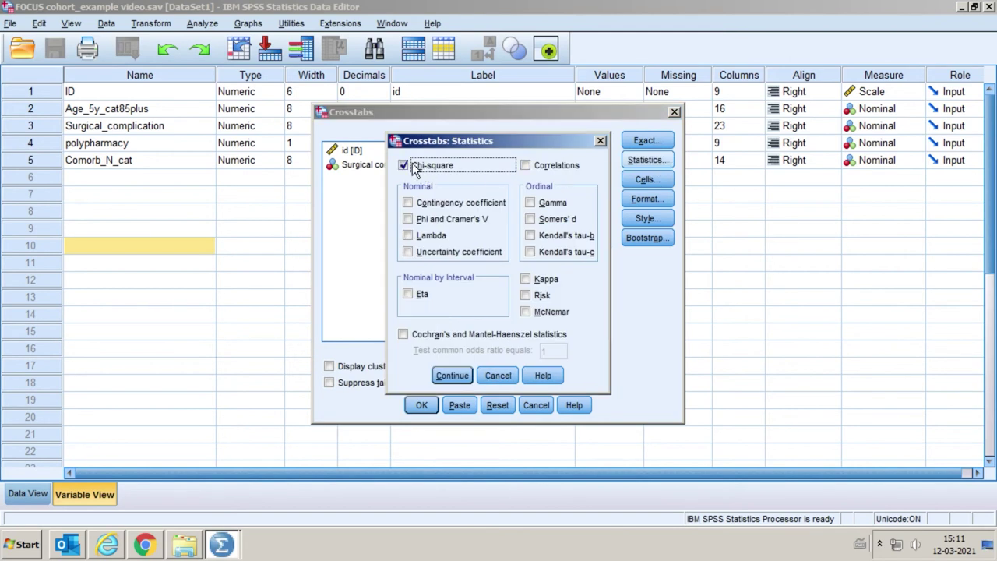
pyautogui.click(453, 376)
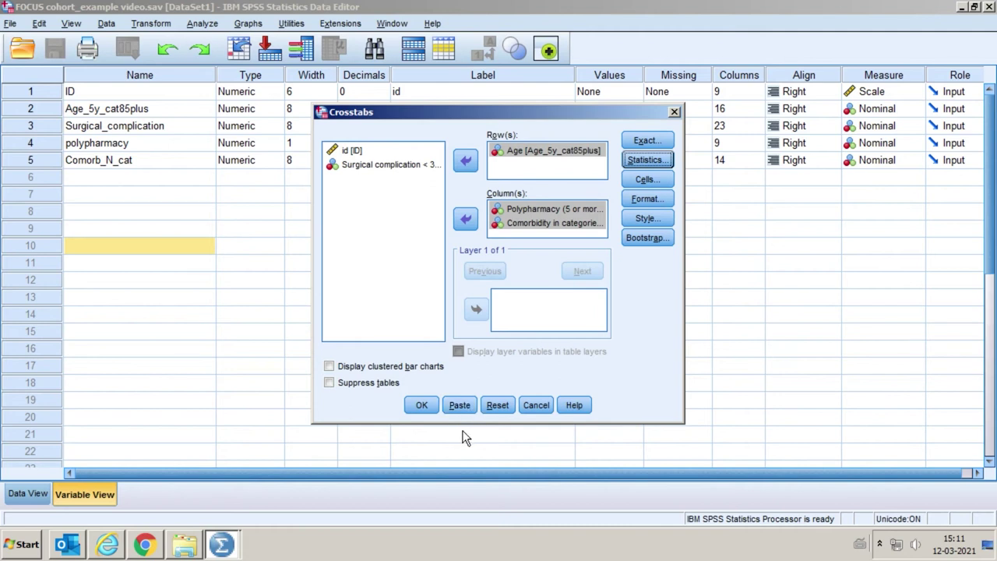
# Step: Run the crosstabs and review the Age by Polypharmacy and Comorbidity tables in an enlarged viewer
pyautogui.click(422, 406)
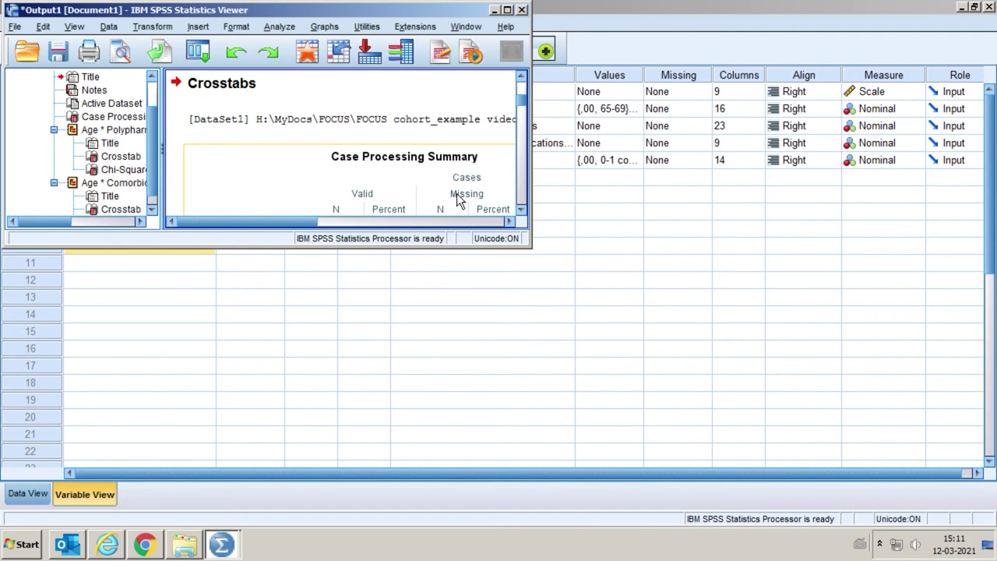
pyautogui.moveTo(532, 248); pyautogui.dragTo(980, 525)
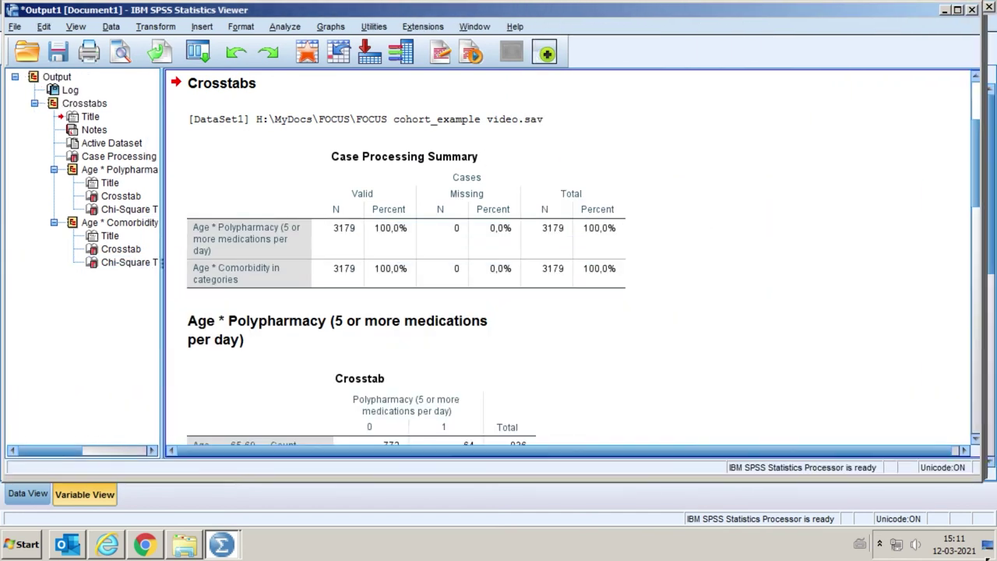
pyautogui.scroll(-10, 748, 318)
pyautogui.scroll(3, 753, 317)
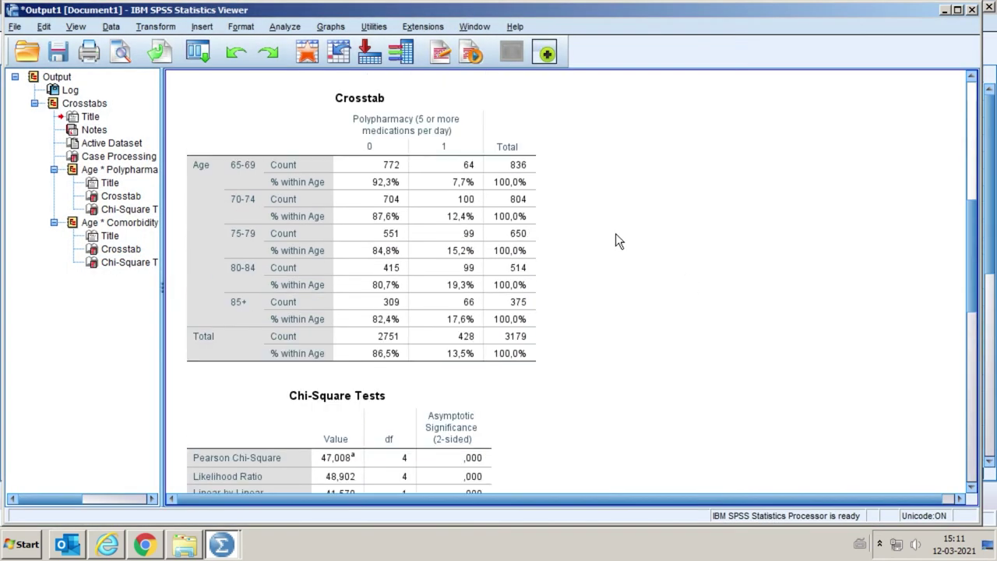
pyautogui.click(371, 220)
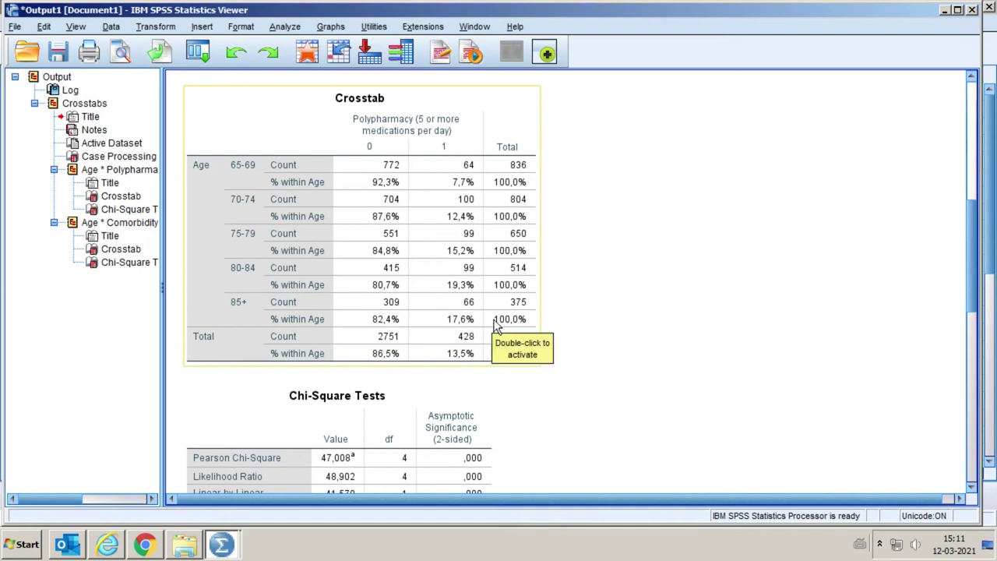
pyautogui.click(646, 353)
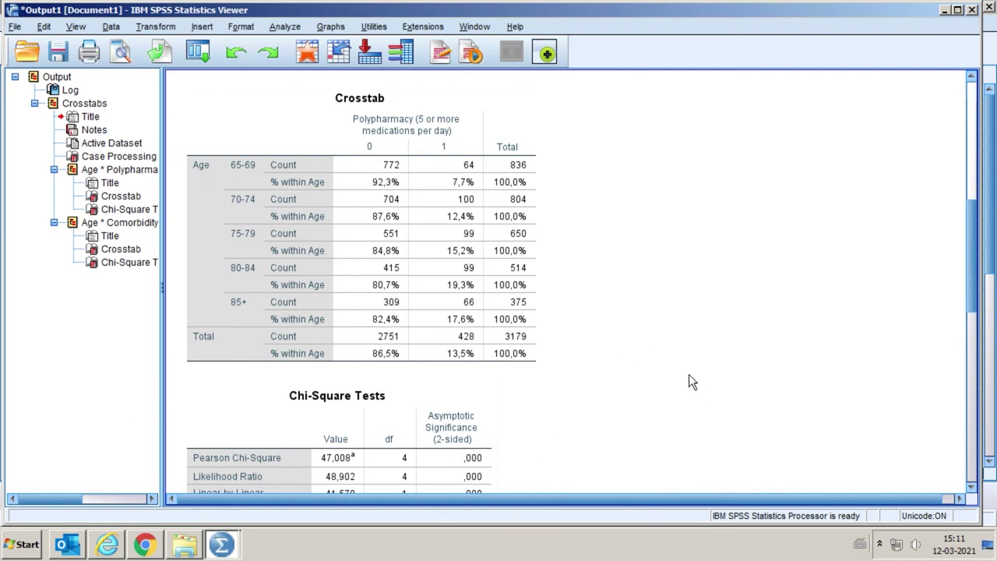
pyautogui.scroll(-9, 689, 374)
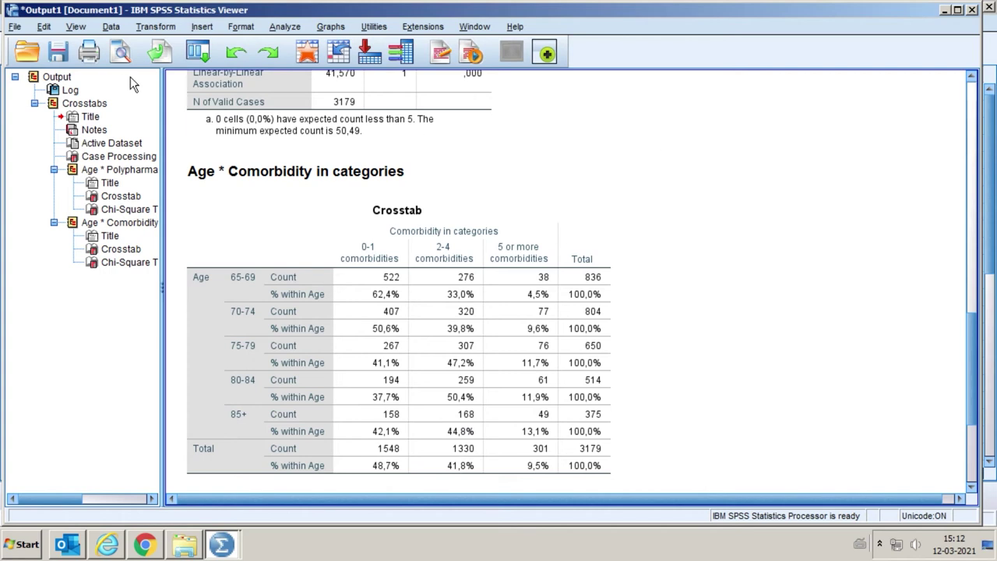
pyautogui.click(160, 26)
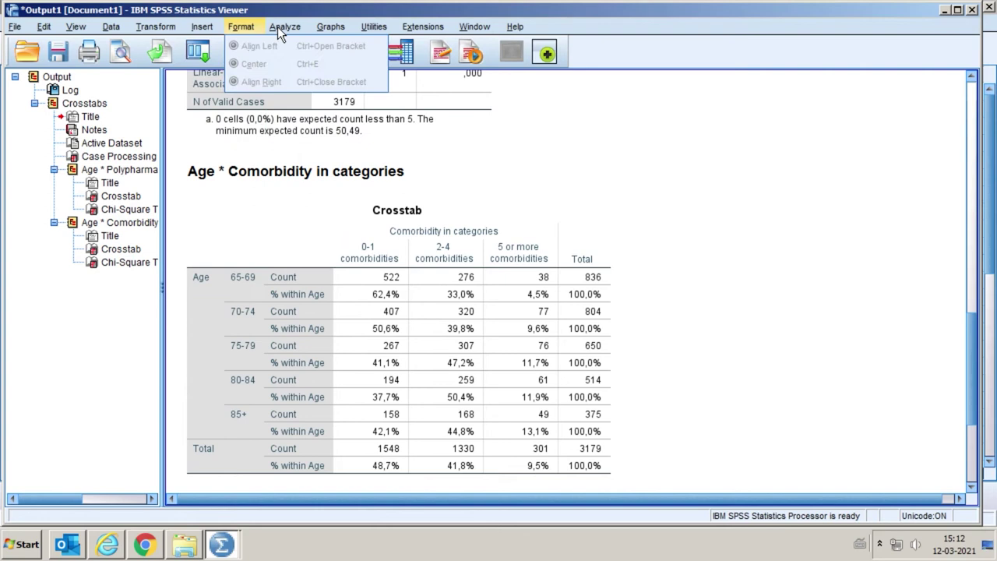
pyautogui.moveTo(309, 192)
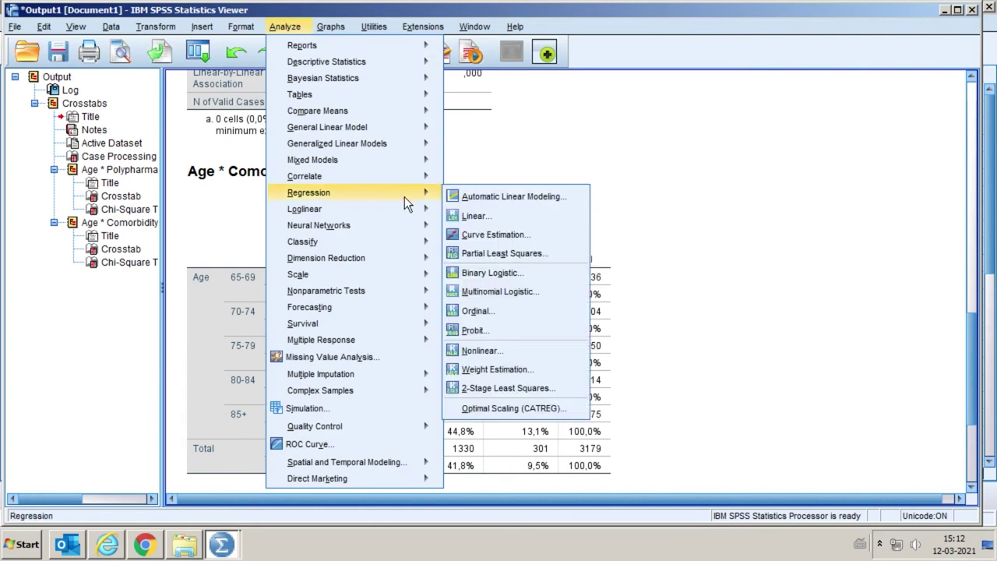
# Step: Set up a binary logistic regression of surgical complication on Age
pyautogui.click(501, 273)
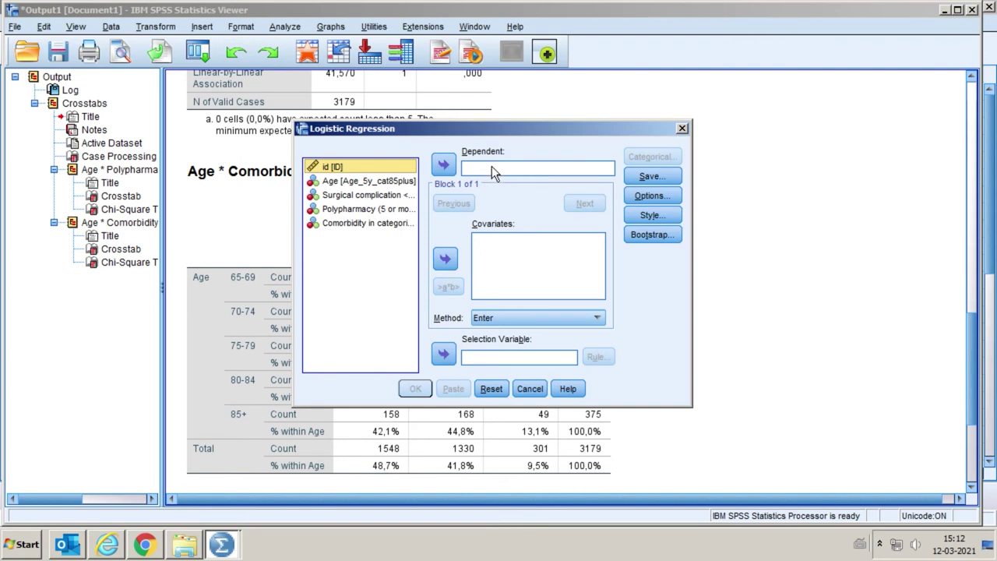
pyautogui.click(371, 197)
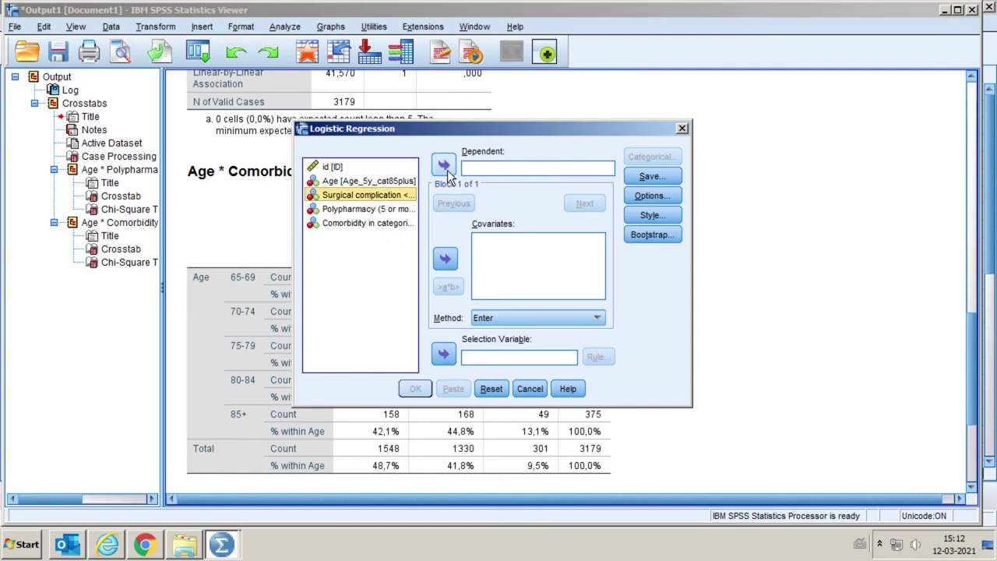
pyautogui.click(444, 165)
pyautogui.click(372, 183)
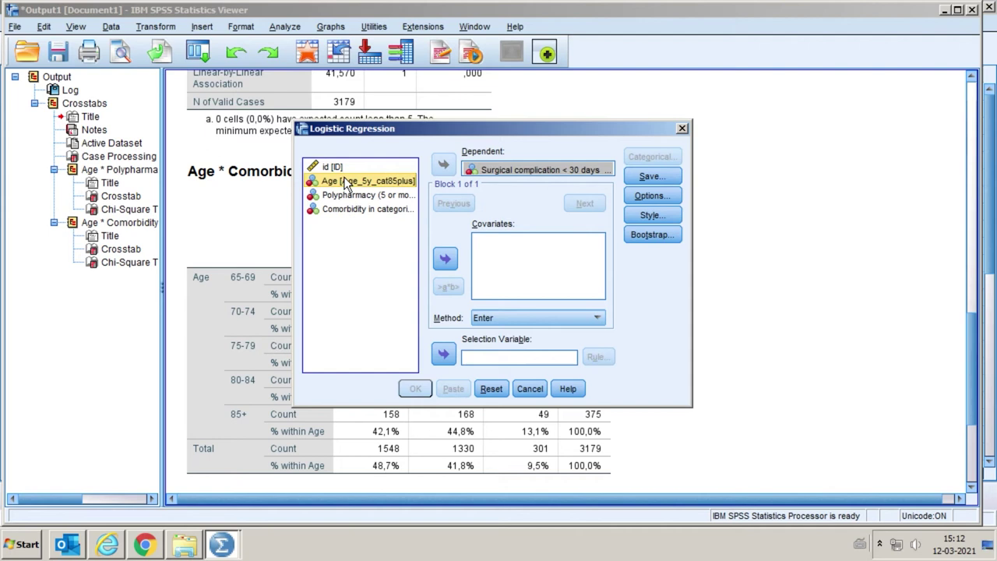
pyautogui.click(445, 261)
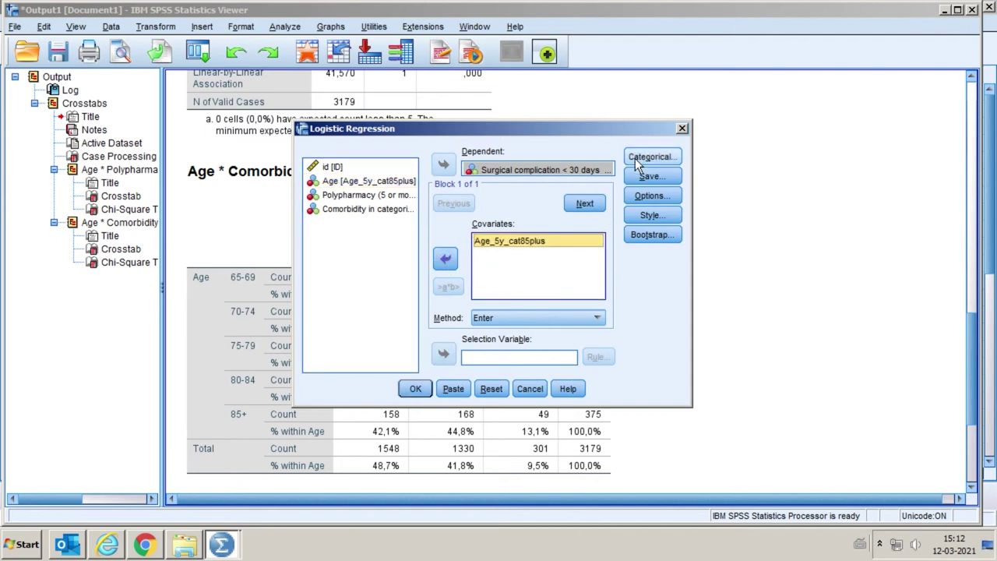
# Step: Treat Age as categorical with the first age group as reference
pyautogui.click(664, 155)
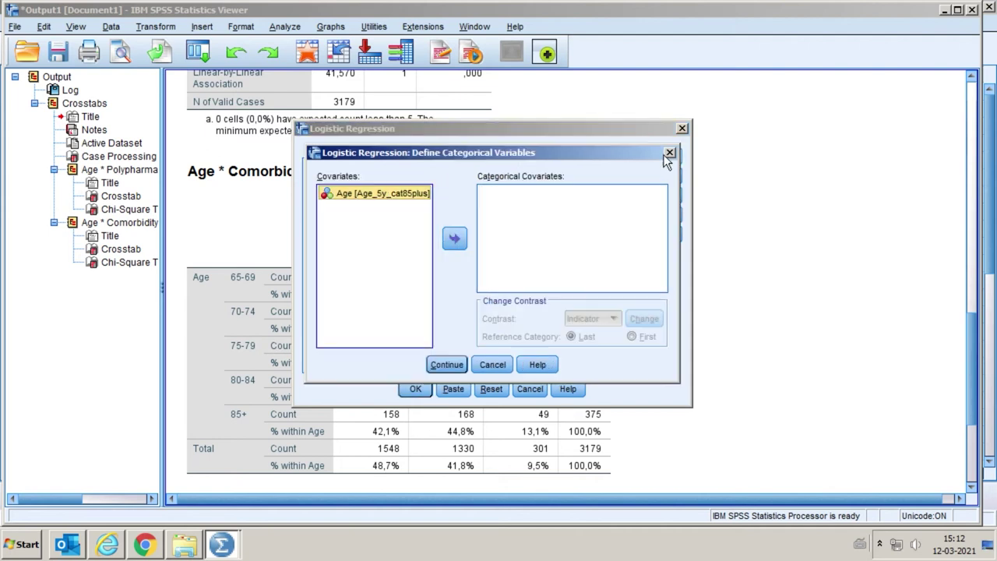
pyautogui.click(455, 240)
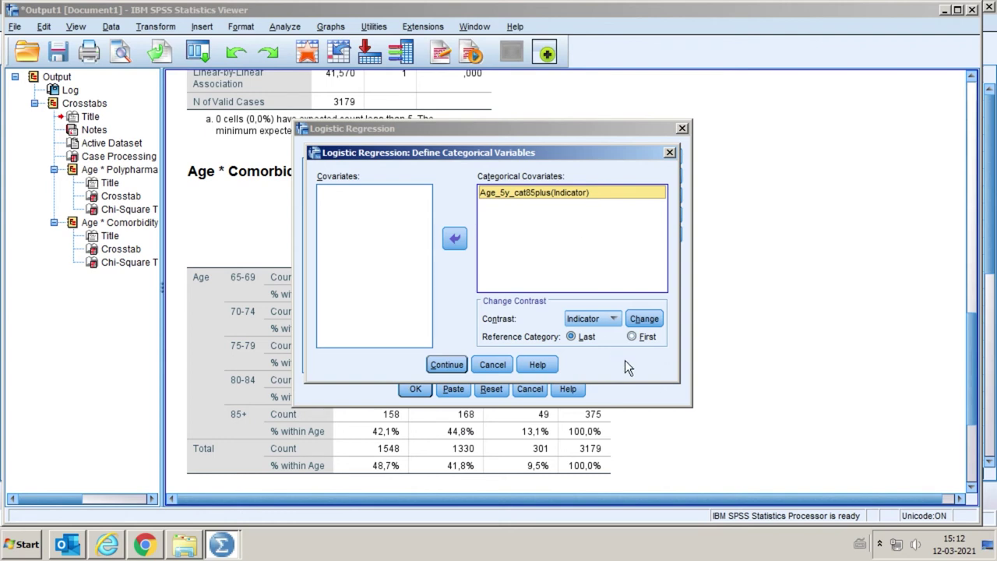
pyautogui.click(632, 337)
pyautogui.click(644, 319)
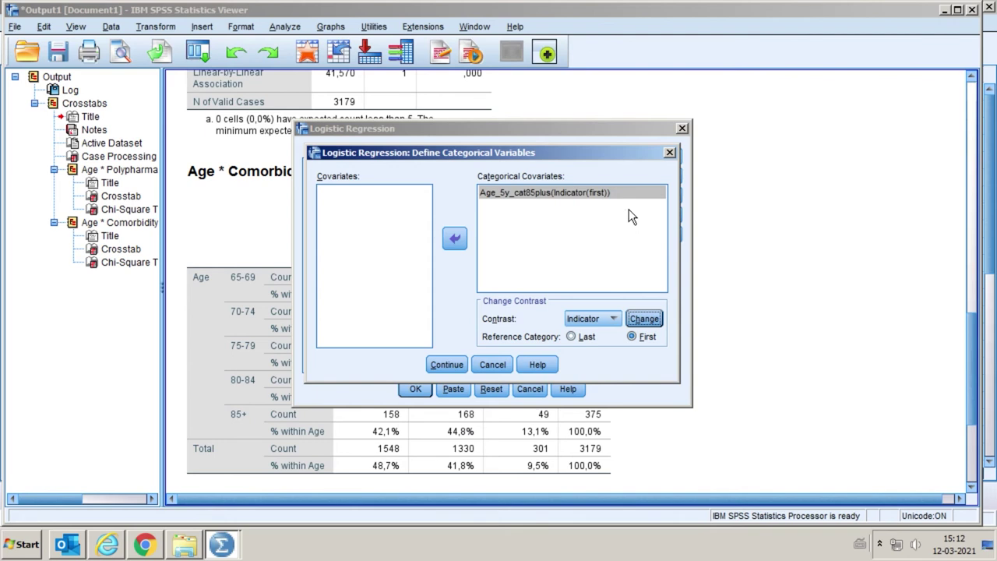
pyautogui.click(456, 364)
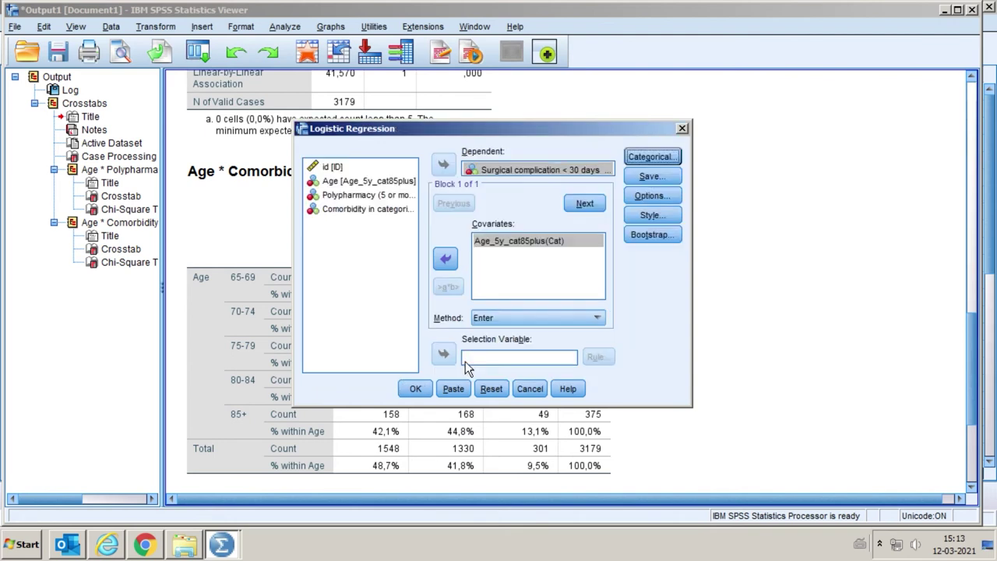
# Step: Request 95% confidence intervals for the odds ratios, exp(B)
pyautogui.click(670, 196)
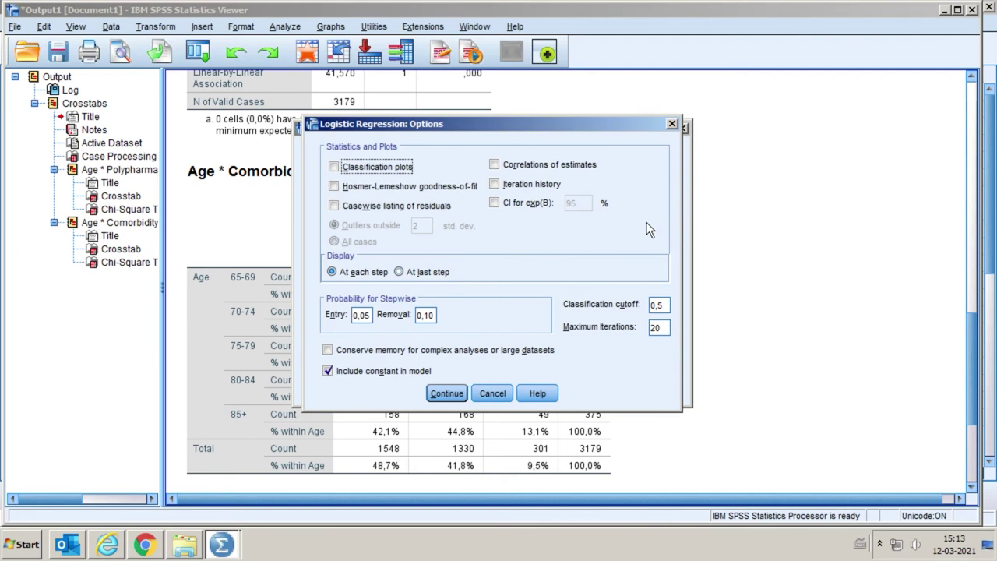
pyautogui.click(494, 203)
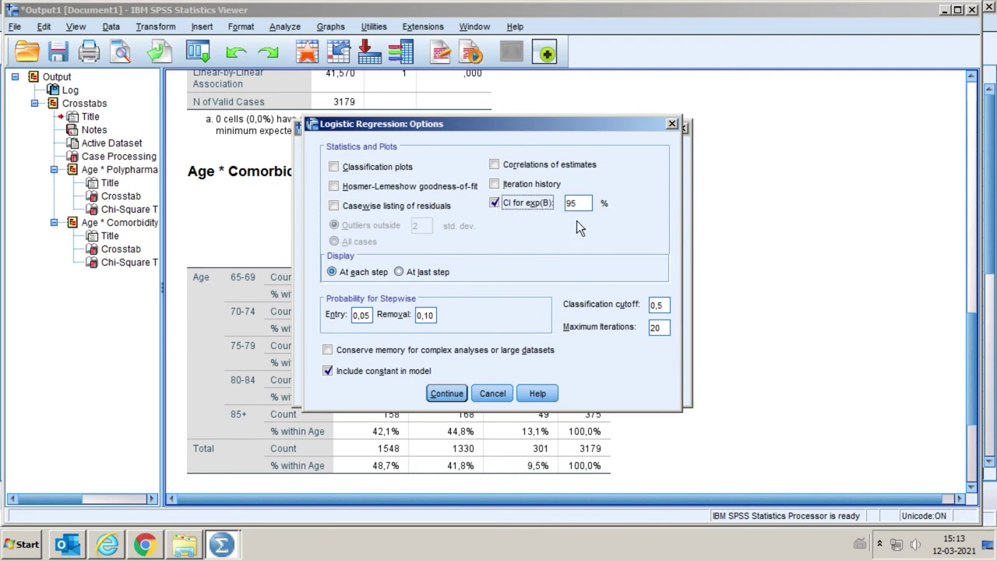
pyautogui.click(448, 394)
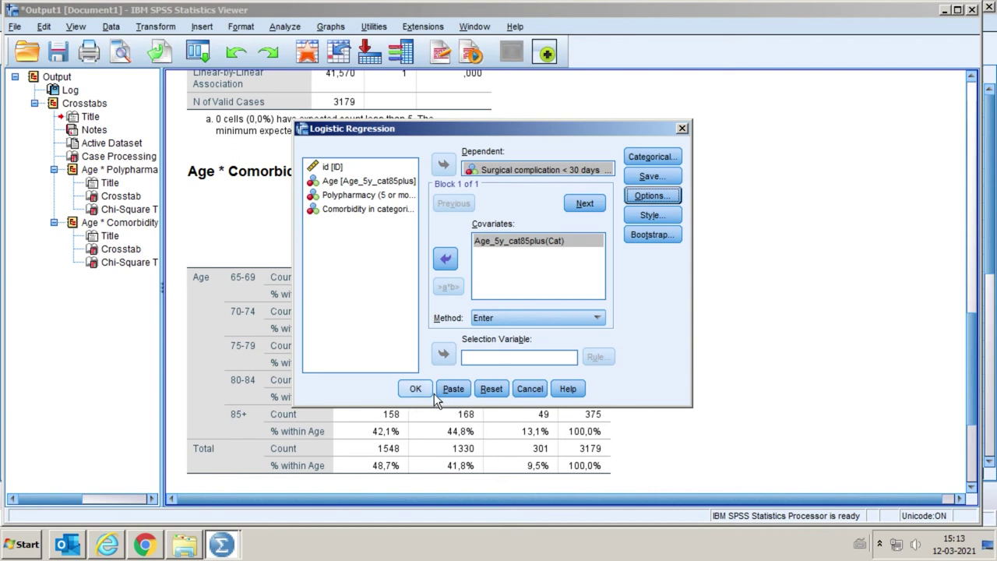
# Step: Run the regression and scroll the maximized viewer to the age odds ratios
pyautogui.click(415, 388)
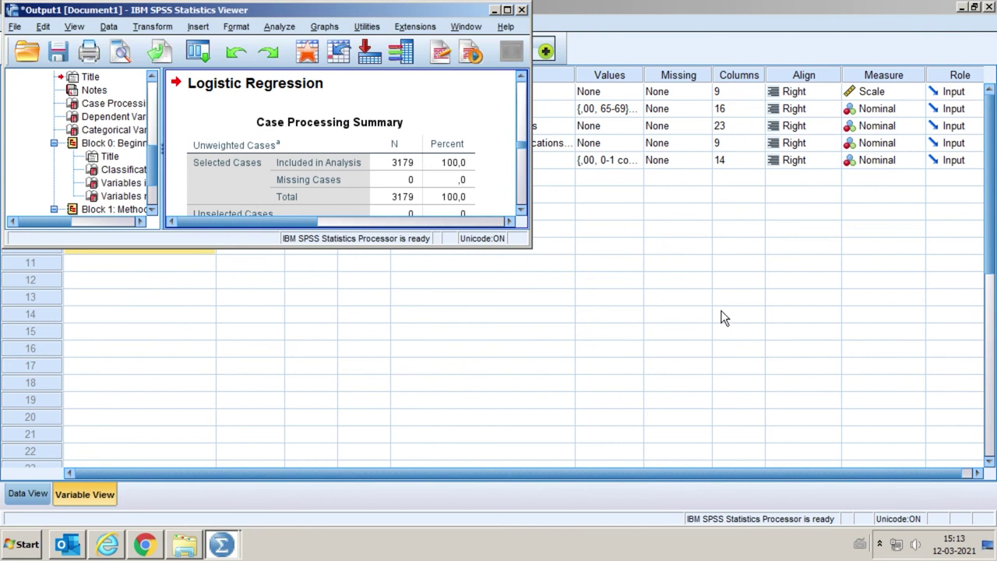
pyautogui.click(507, 11)
pyautogui.scroll(-5, 668, 364)
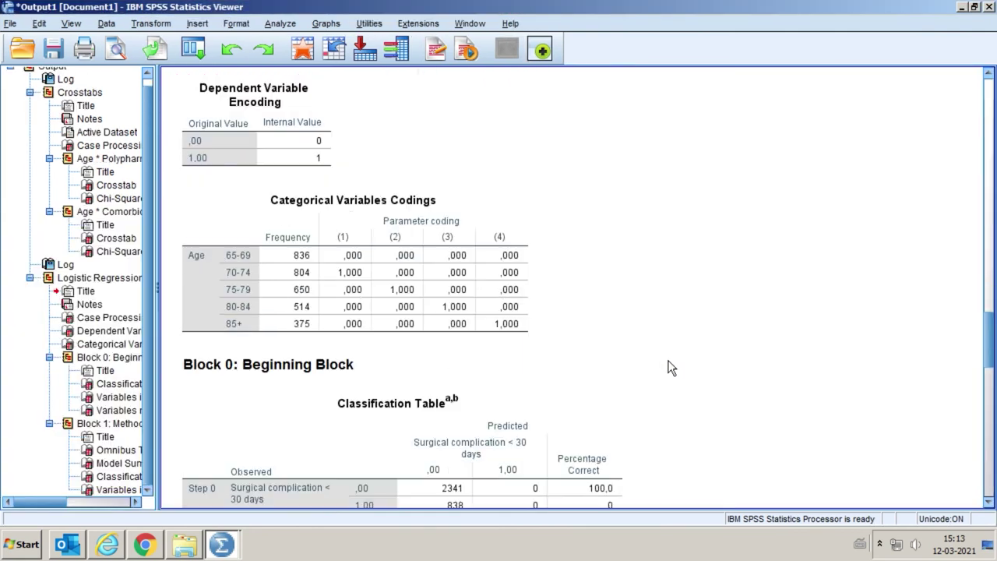
pyautogui.scroll(-5, 668, 363)
pyautogui.scroll(-5, 668, 363)
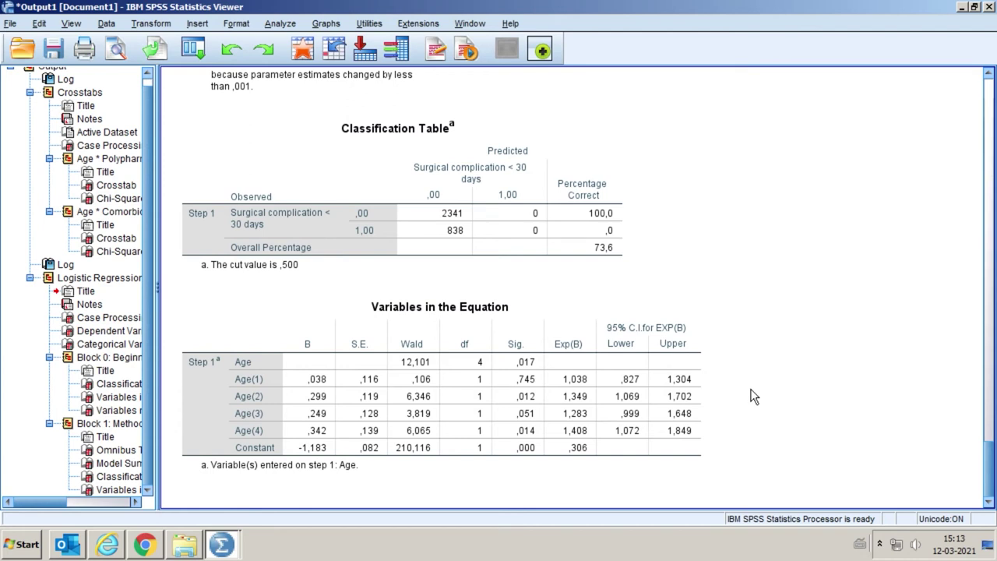
pyautogui.click(195, 51)
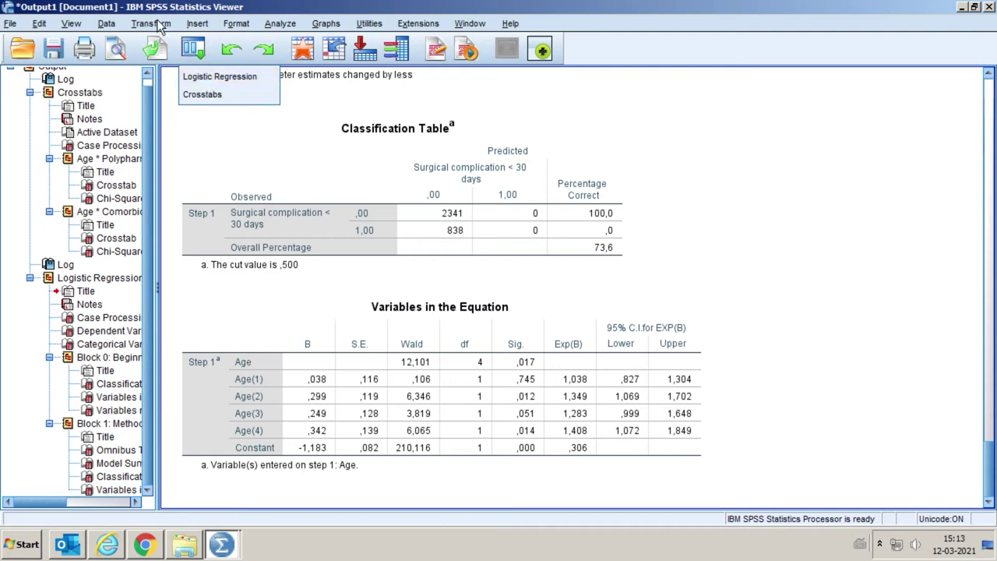
pyautogui.click(155, 24)
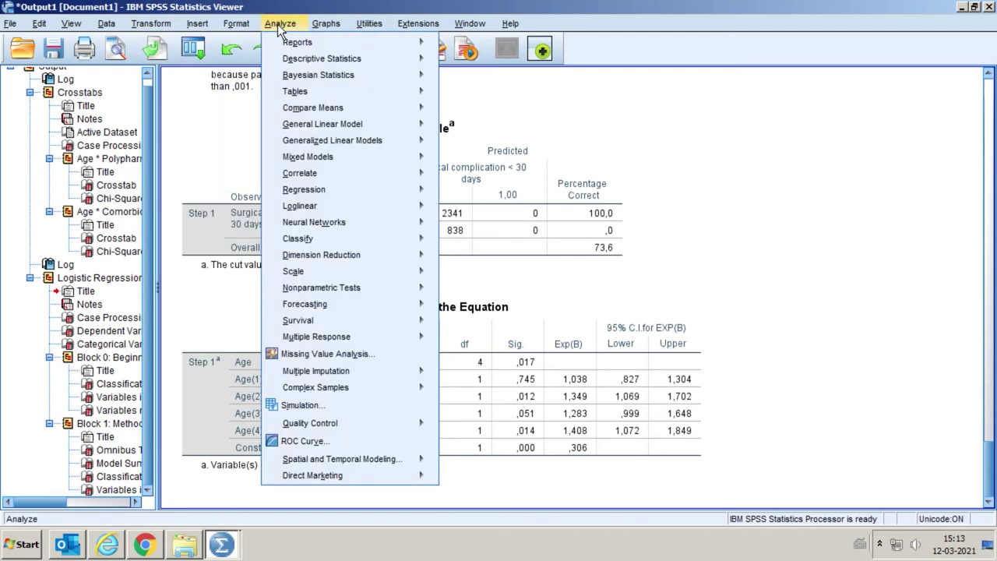
pyautogui.moveTo(304, 190)
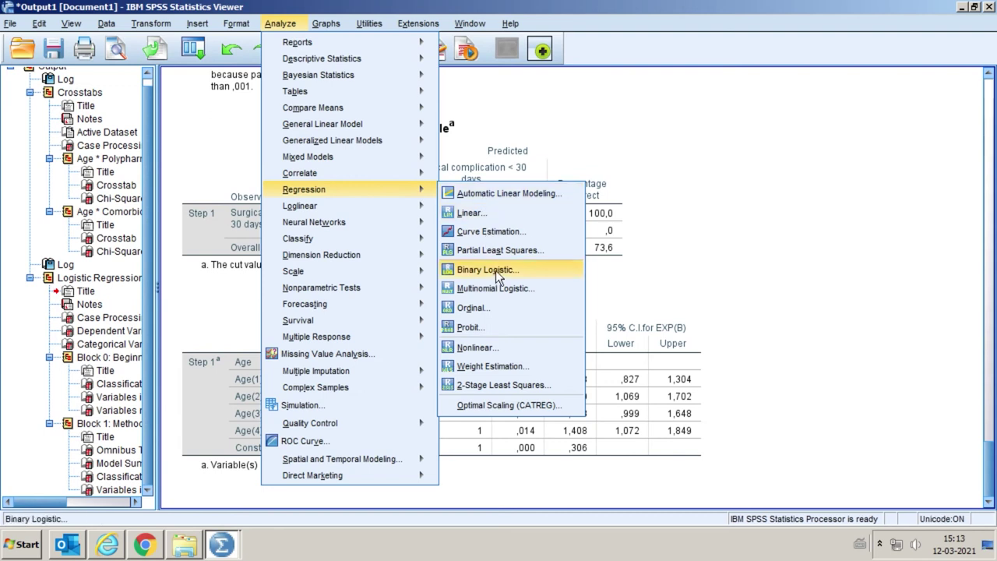
# Step: Add Comorbidity as a categorical covariate, first category as reference, and run the regression
pyautogui.click(499, 270)
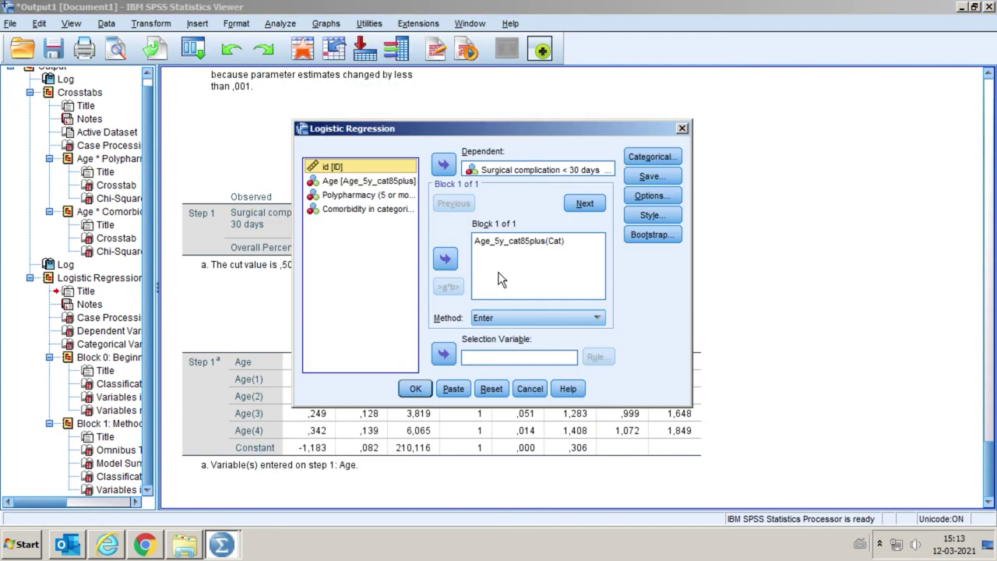
pyautogui.click(358, 208)
pyautogui.click(445, 258)
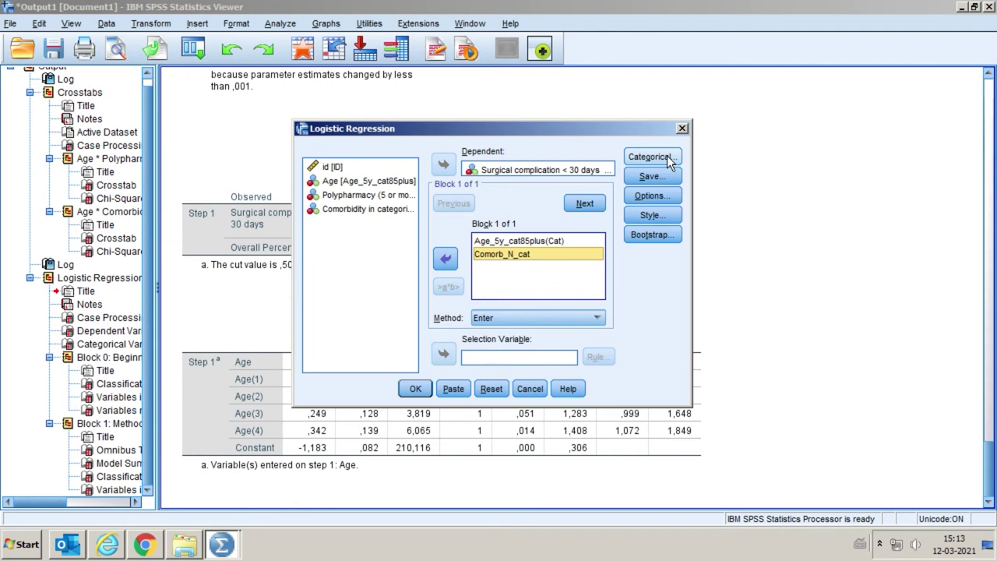
pyautogui.click(667, 155)
pyautogui.click(455, 239)
pyautogui.click(631, 337)
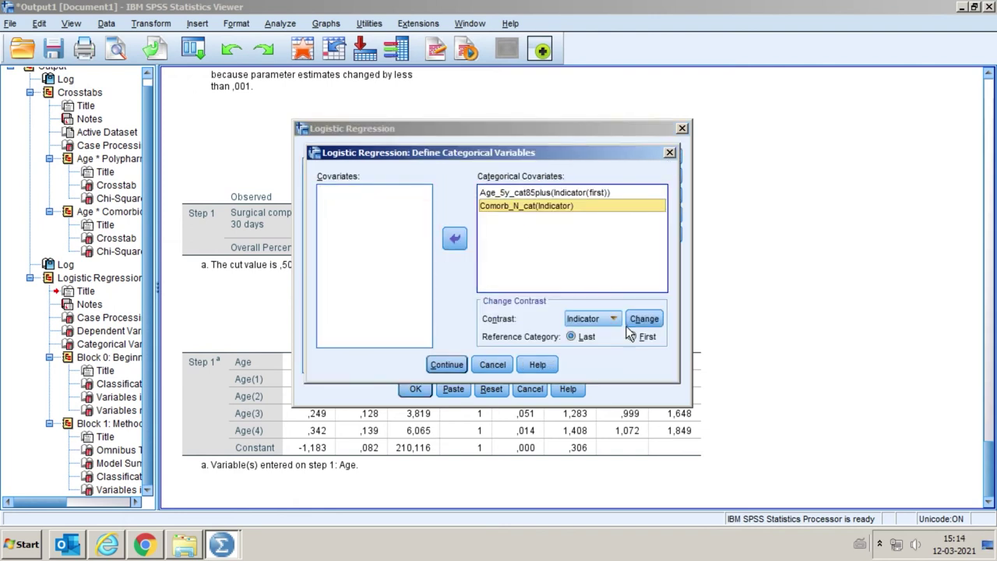
pyautogui.click(644, 319)
pyautogui.click(453, 367)
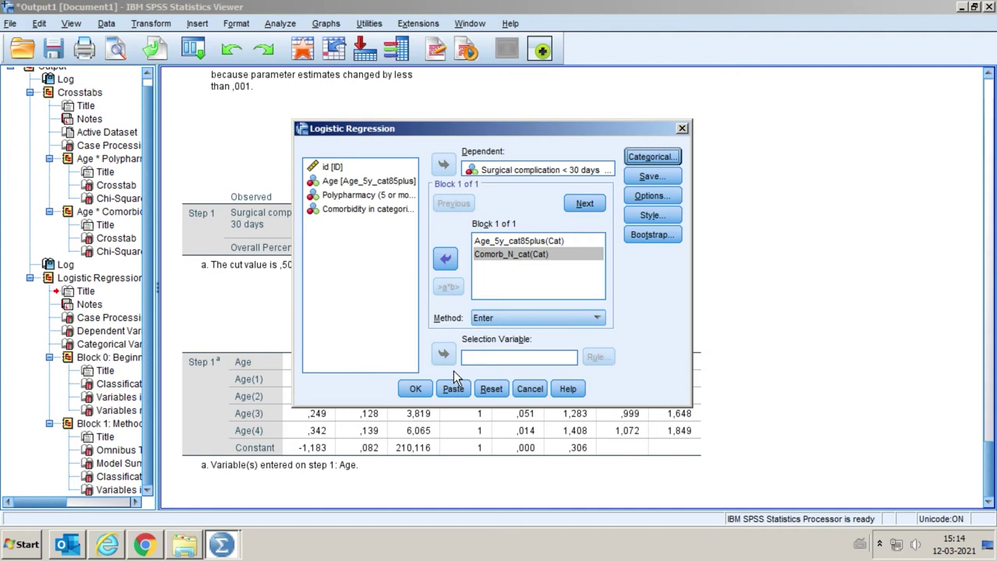
pyautogui.click(423, 393)
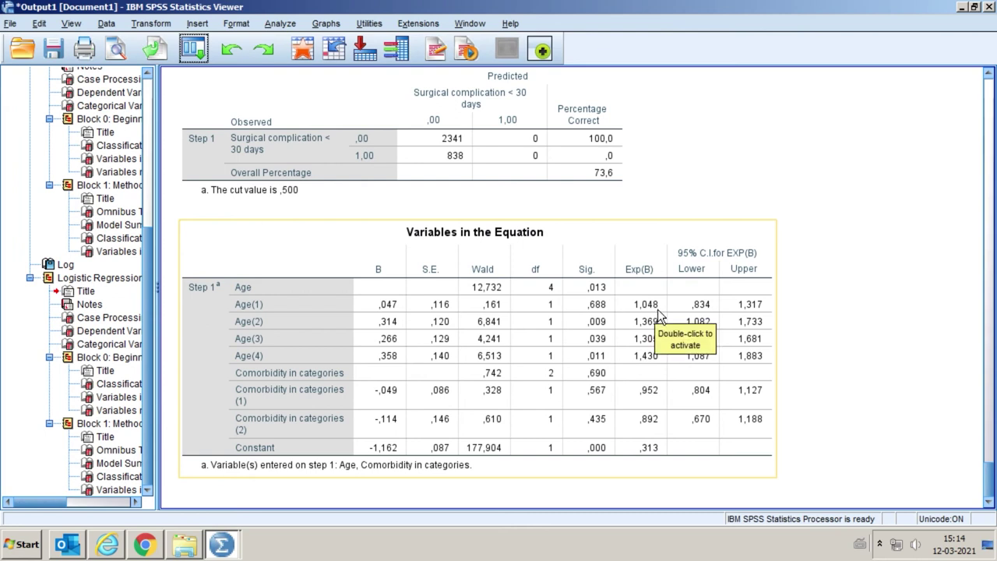
pyautogui.click(827, 294)
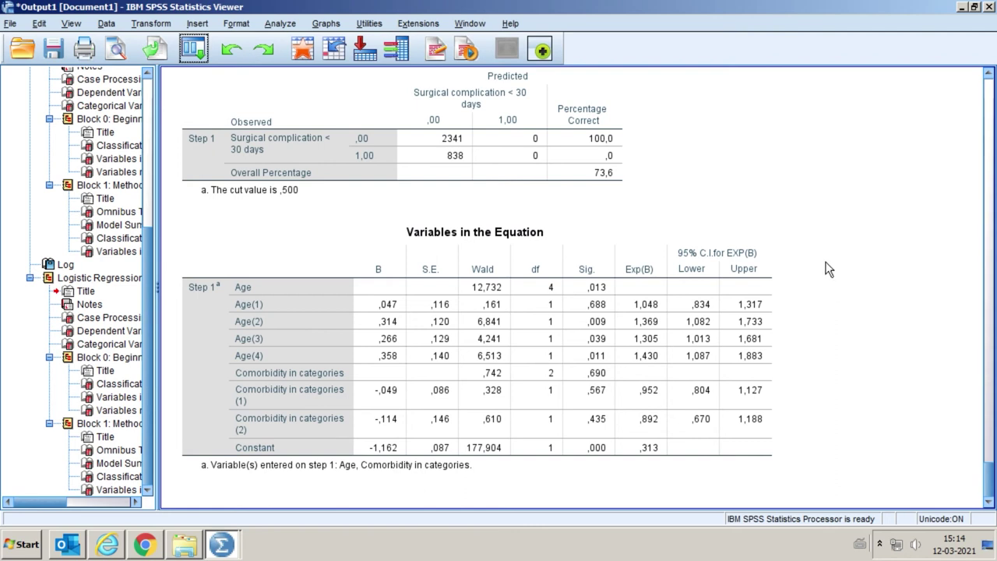
# Step: Add Polypharmacy as a categorical covariate, first category as reference, and run the model
pyautogui.click(201, 57)
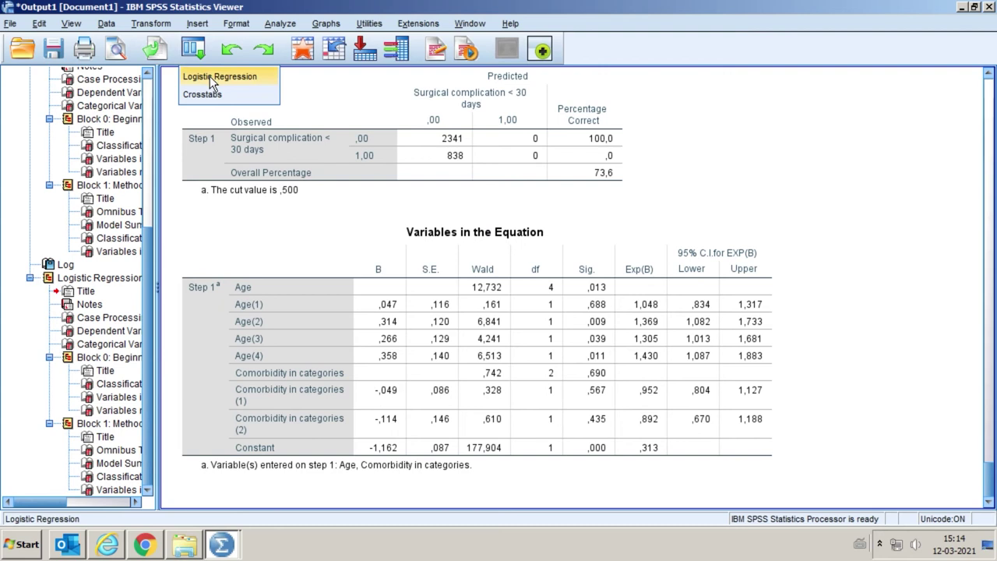
pyautogui.click(210, 76)
pyautogui.click(356, 201)
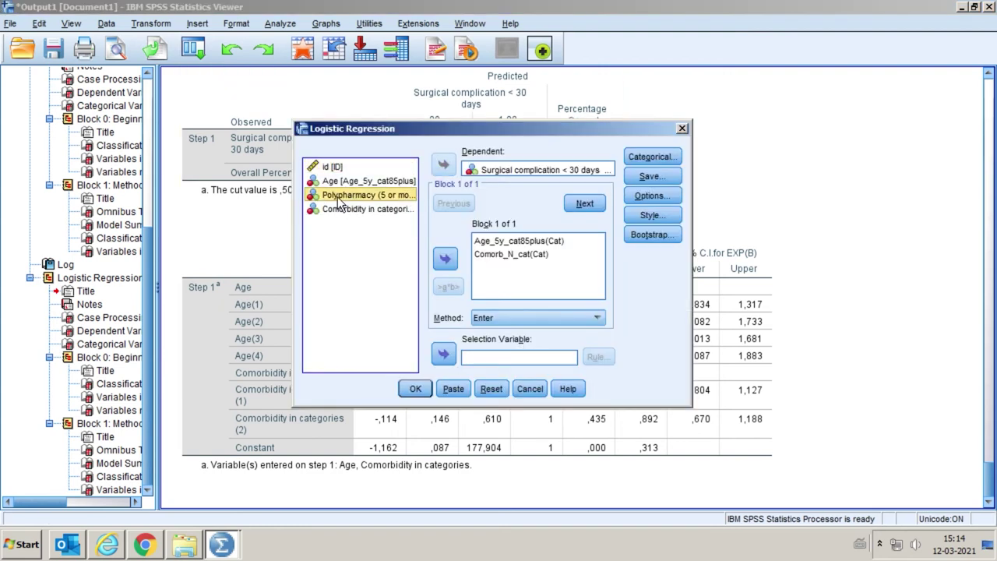
pyautogui.click(445, 258)
pyautogui.click(635, 166)
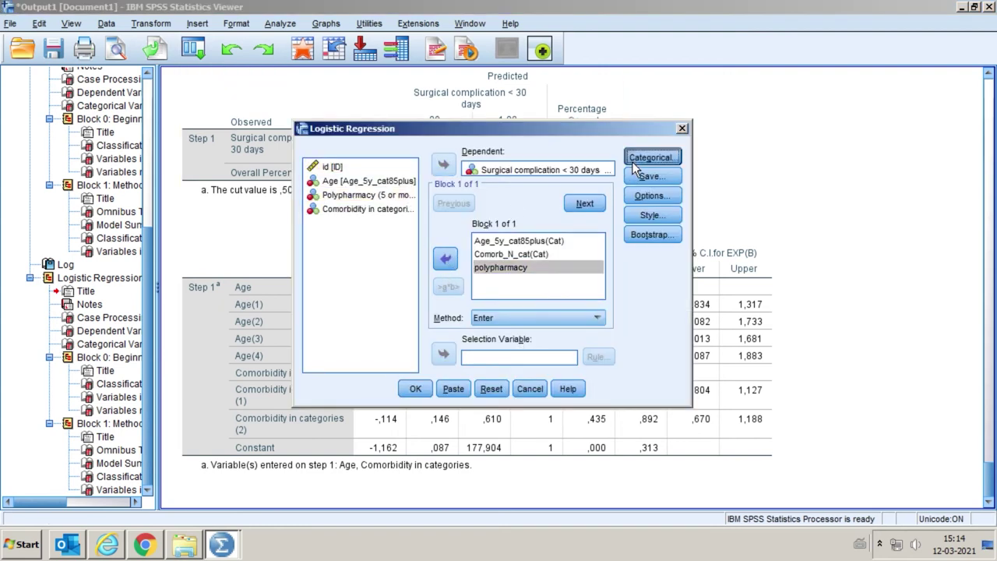
pyautogui.click(455, 238)
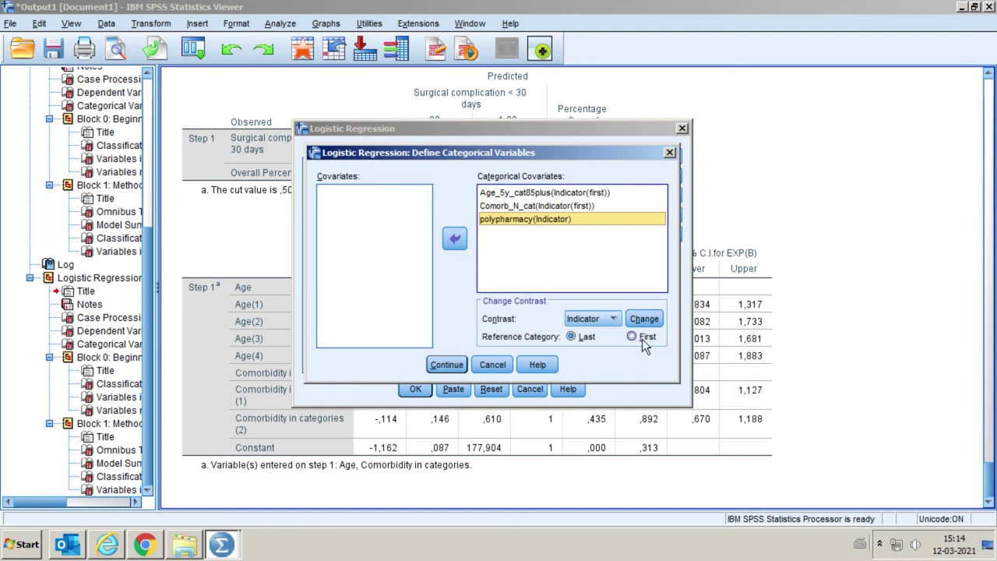
pyautogui.click(642, 339)
pyautogui.click(642, 320)
pyautogui.click(455, 367)
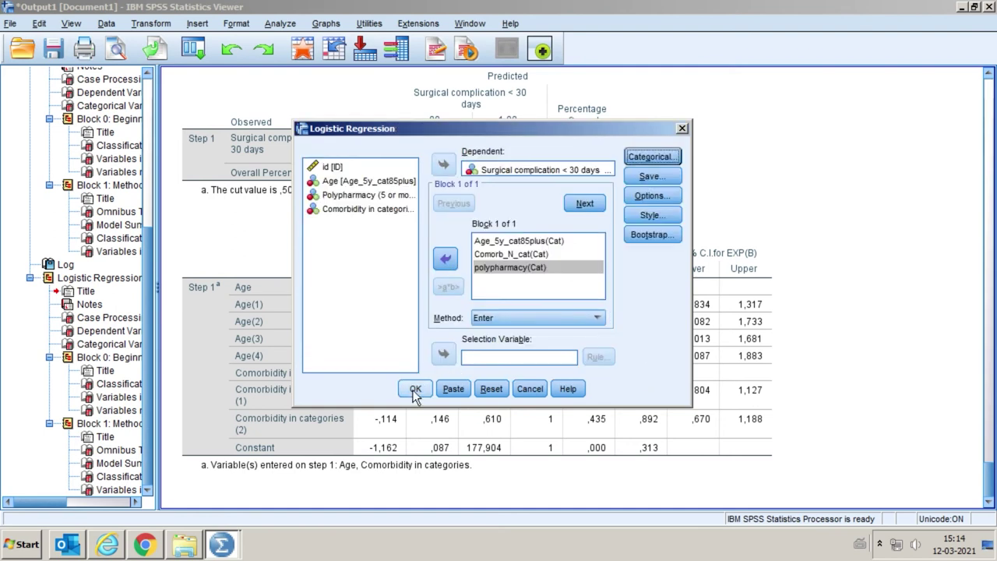
pyautogui.click(416, 389)
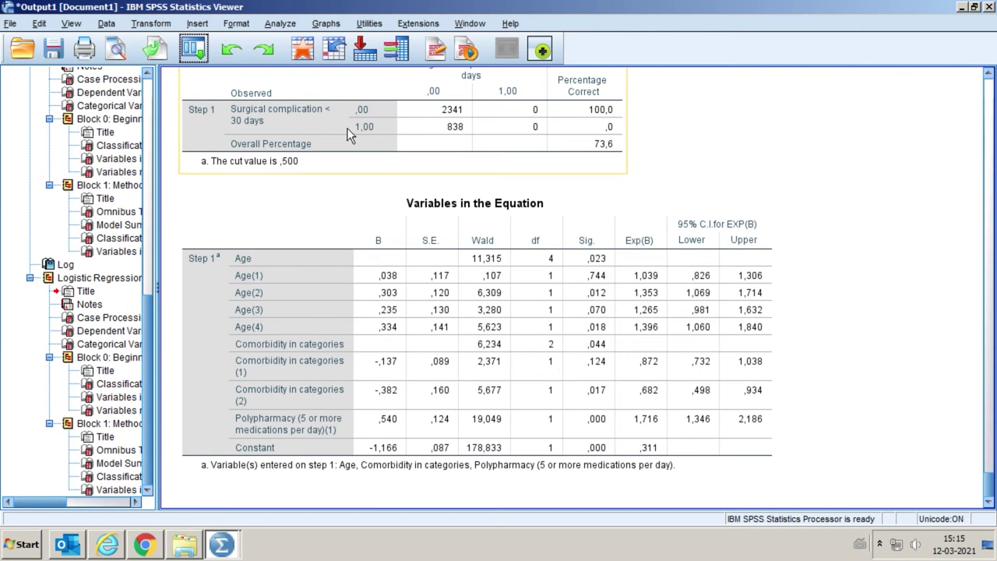
# Step: Reopen the logistic regression and remove Polypharmacy from the covariates
pyautogui.click(197, 49)
pyautogui.click(209, 74)
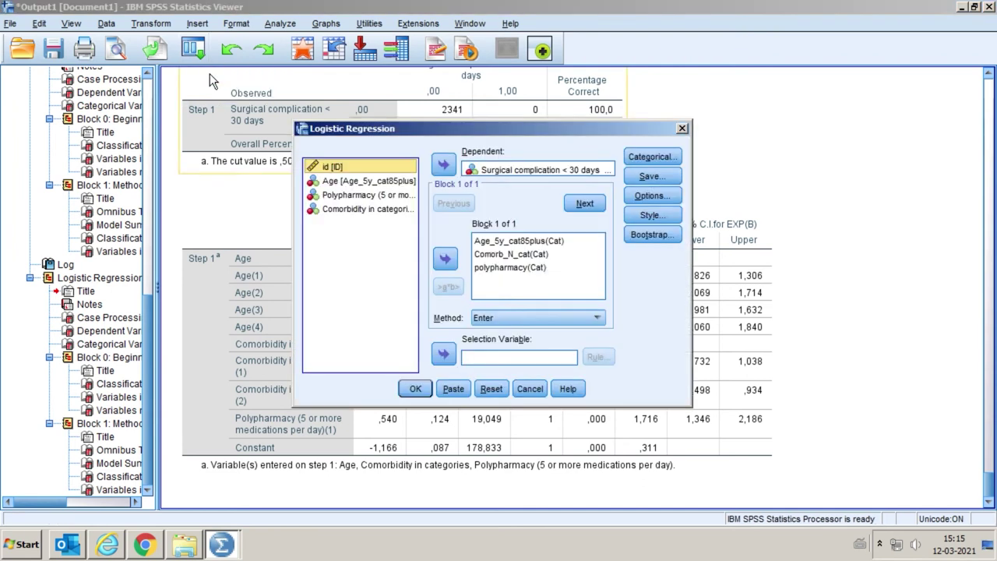
pyautogui.click(515, 267)
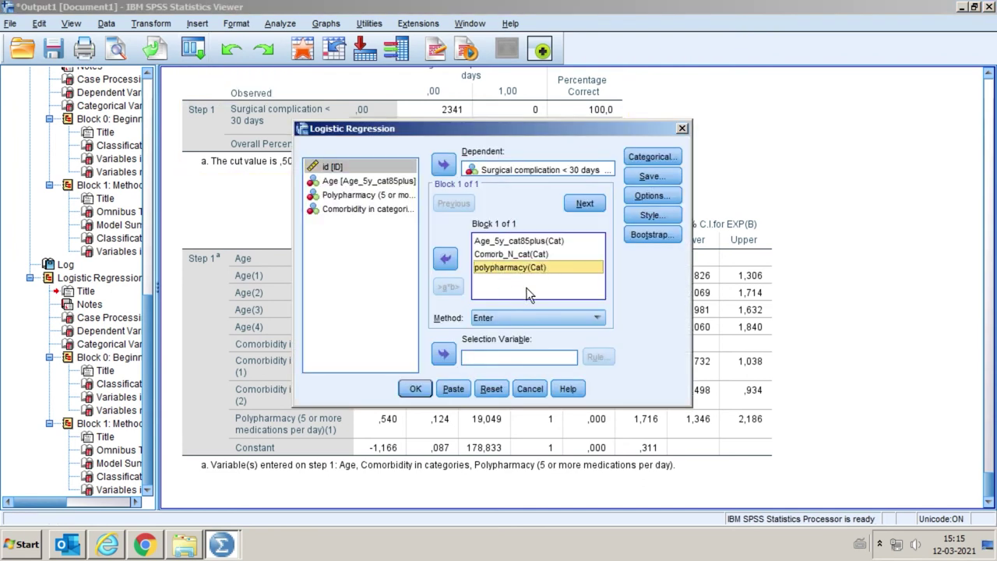
pyautogui.click(450, 258)
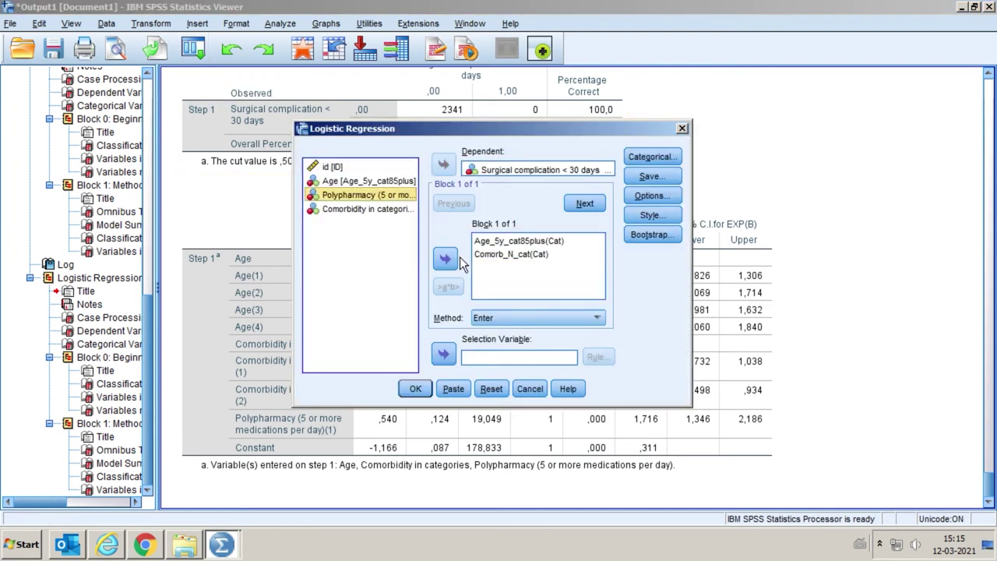
# Step: Make Polypharmacy the selection variable with the rule value 0
pyautogui.click(444, 355)
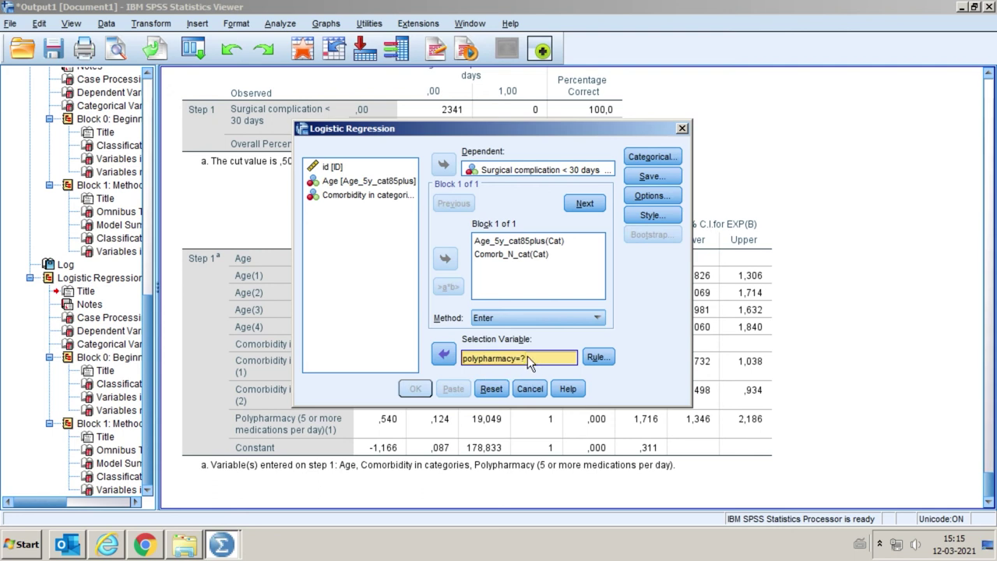
pyautogui.click(598, 357)
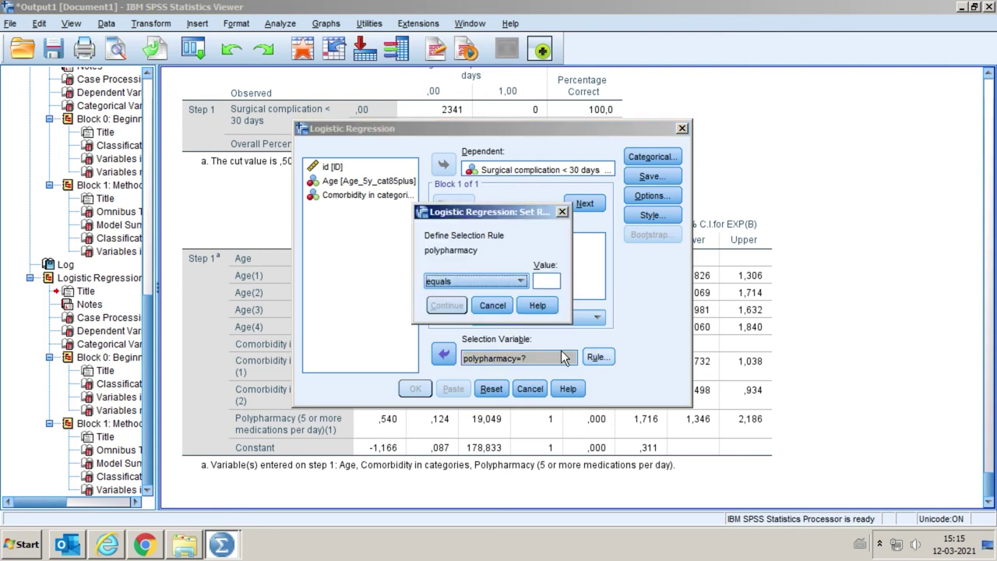
pyautogui.click(549, 282)
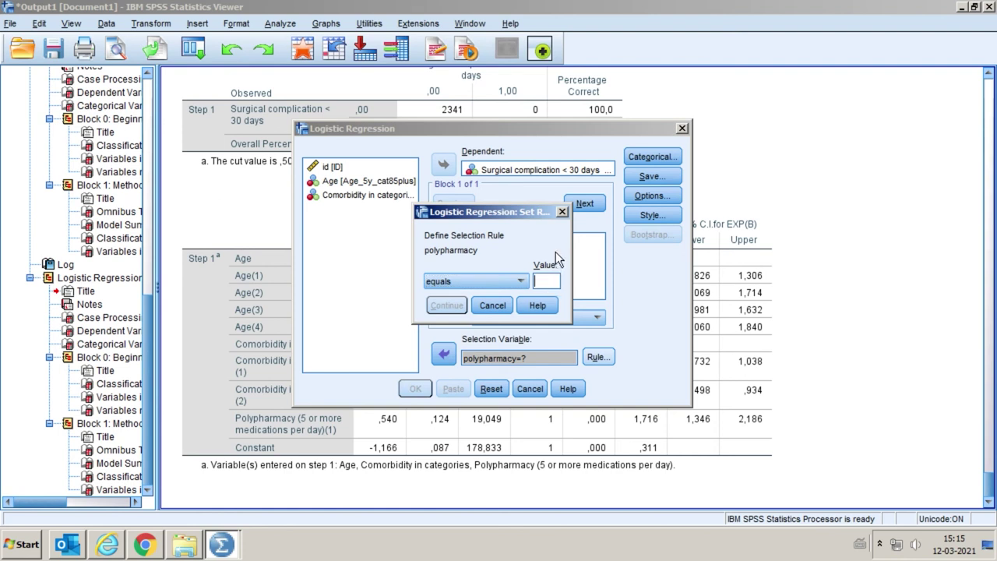
pyautogui.write('0')
pyautogui.click(447, 306)
pyautogui.click(415, 389)
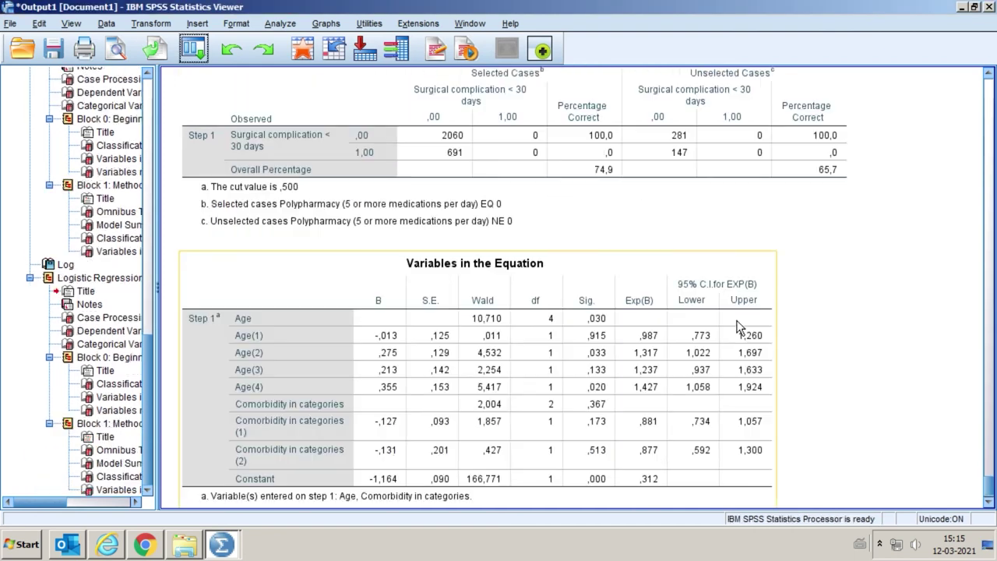
pyautogui.click(662, 380)
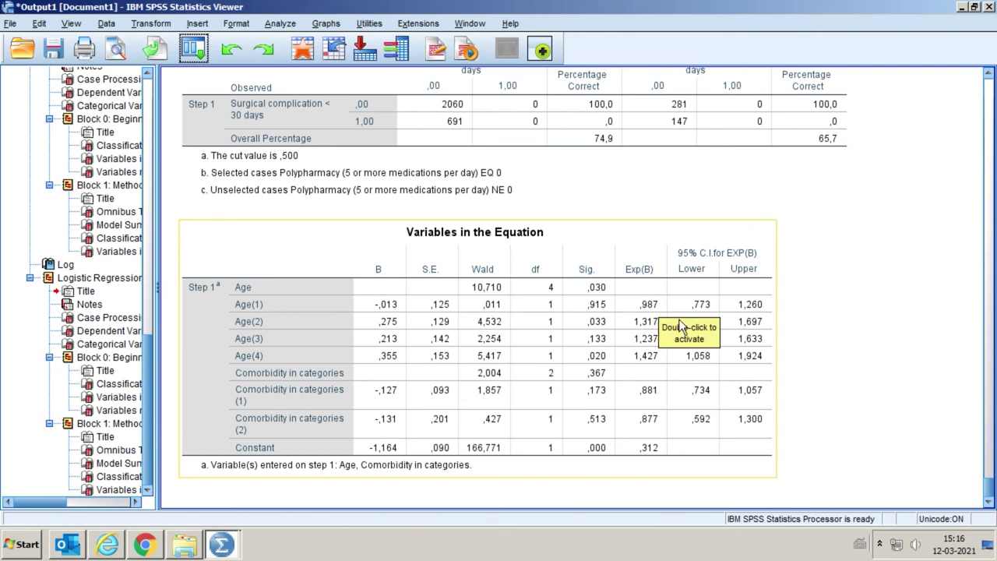
pyautogui.click(881, 392)
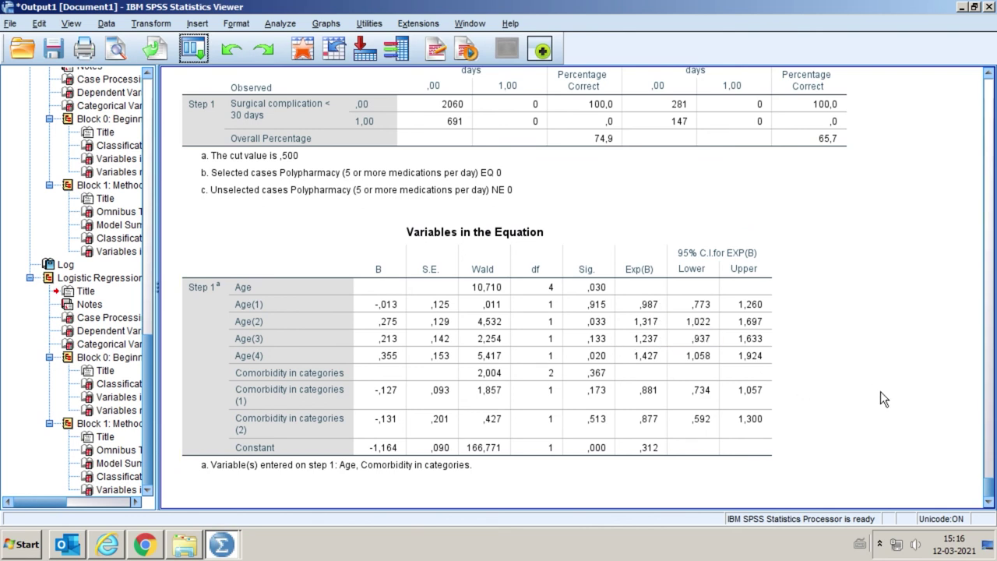
pyautogui.click(764, 295)
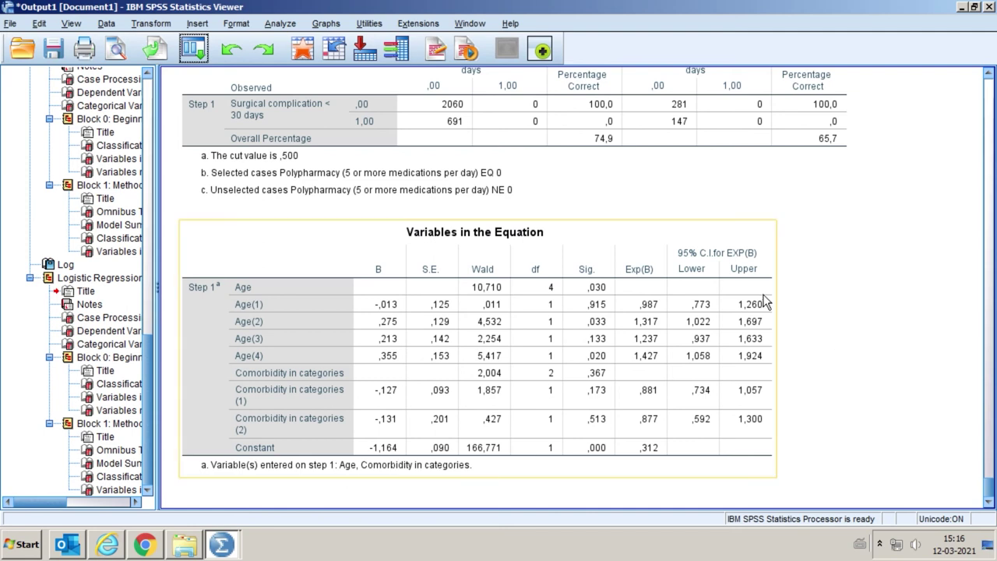
pyautogui.click(878, 343)
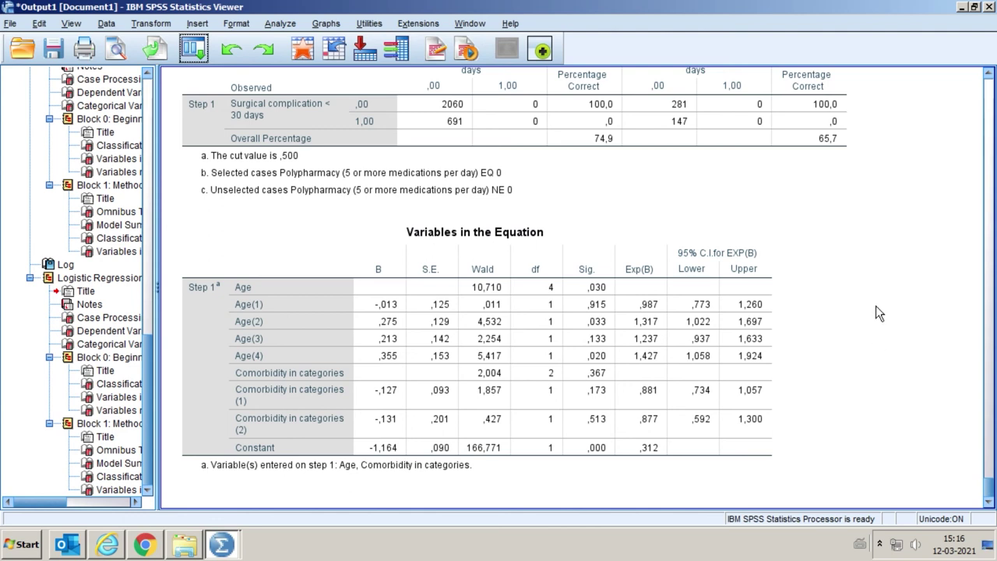
# Step: Change the Polypharmacy selection rule from 0 to 1 and rerun the regression
pyautogui.click(193, 50)
pyautogui.click(197, 75)
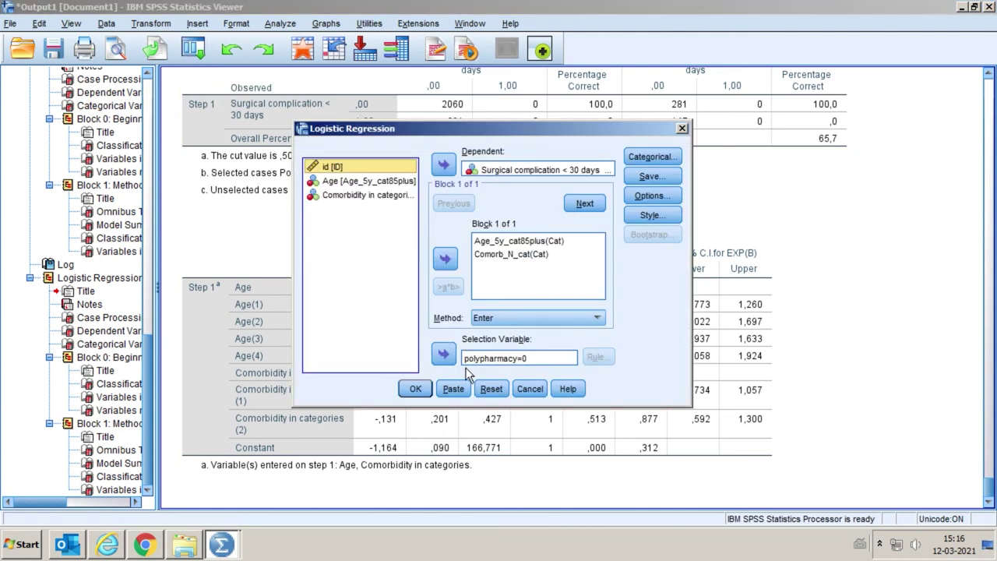
pyautogui.click(499, 357)
pyautogui.click(598, 357)
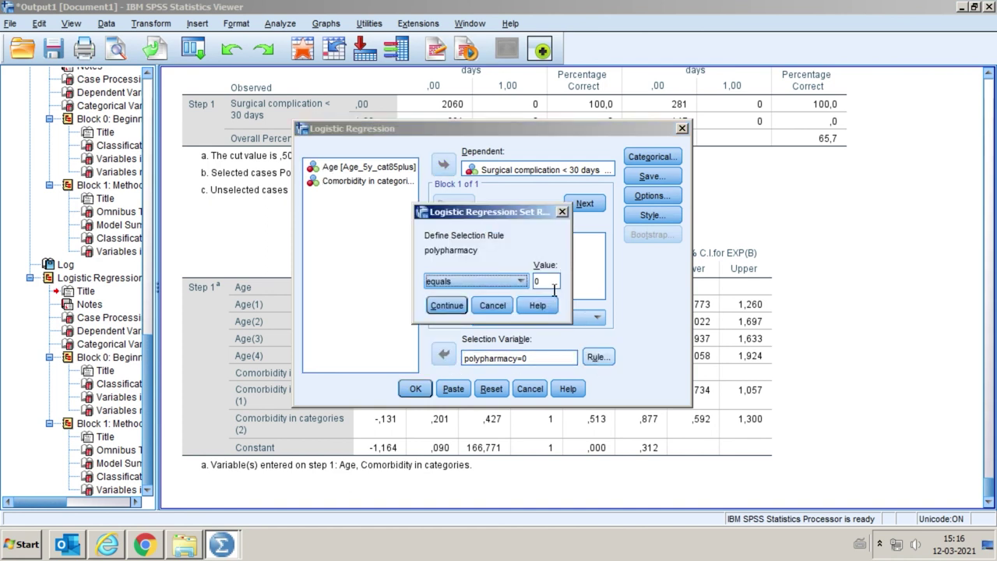
pyautogui.click(550, 282)
pyautogui.press('BackSpace')
pyautogui.write('1')
pyautogui.click(447, 305)
pyautogui.click(421, 390)
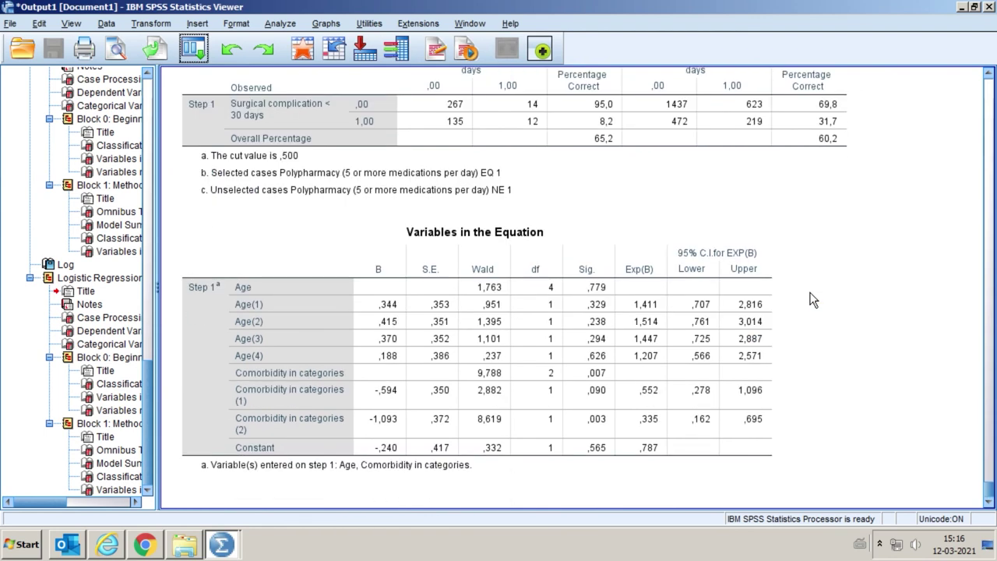
# Step: Inspect the Variables in the Equation and Classification tables
pyautogui.click(693, 286)
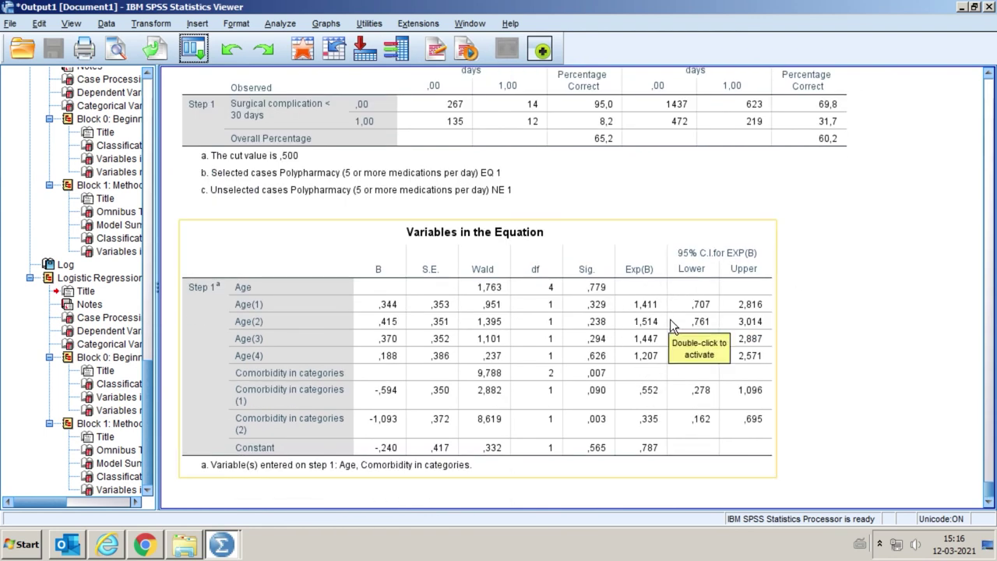
pyautogui.click(812, 256)
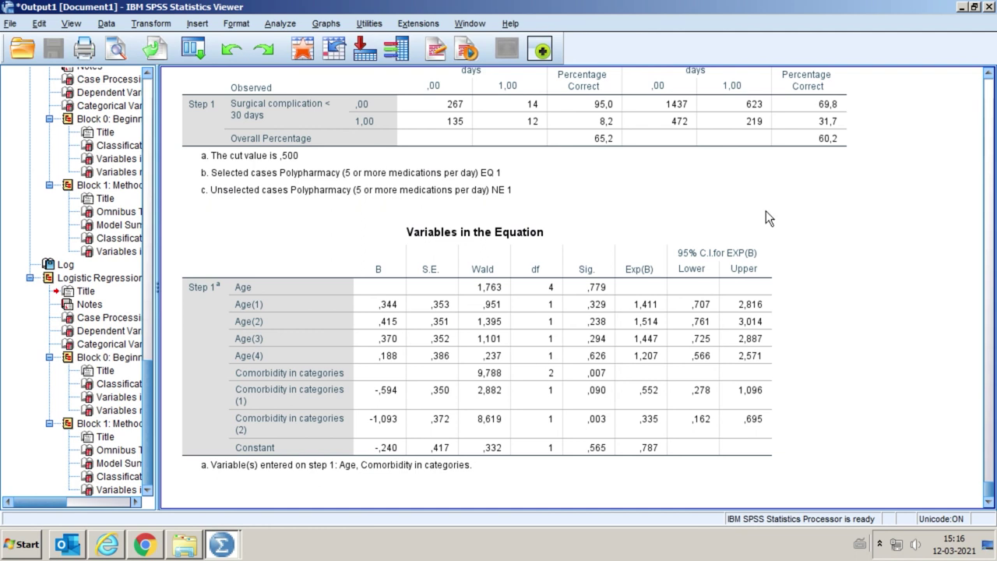
pyautogui.click(278, 94)
# Step: Split the file by Polypharmacy with output organized by groups
pyautogui.click(109, 25)
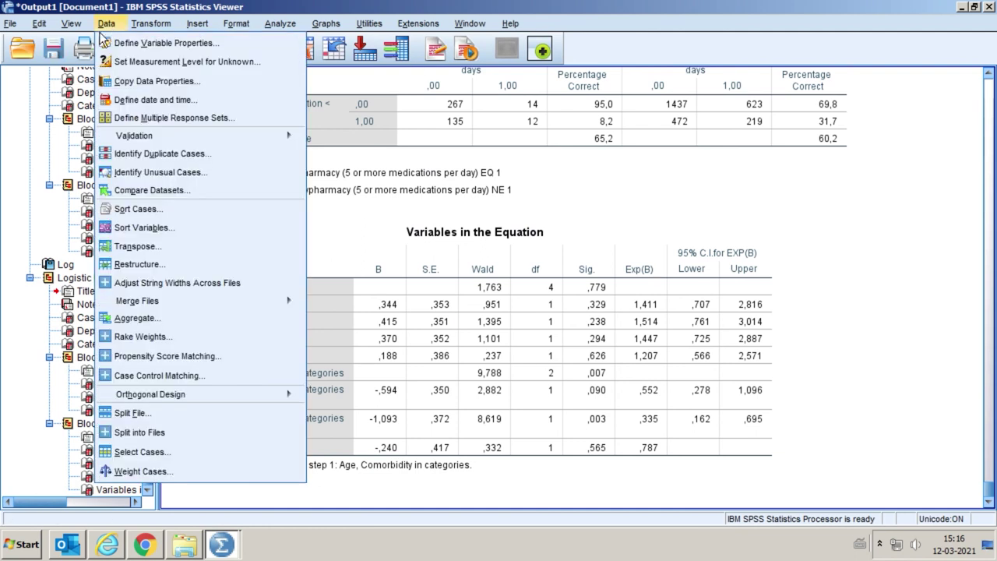
pyautogui.click(146, 413)
pyautogui.click(483, 208)
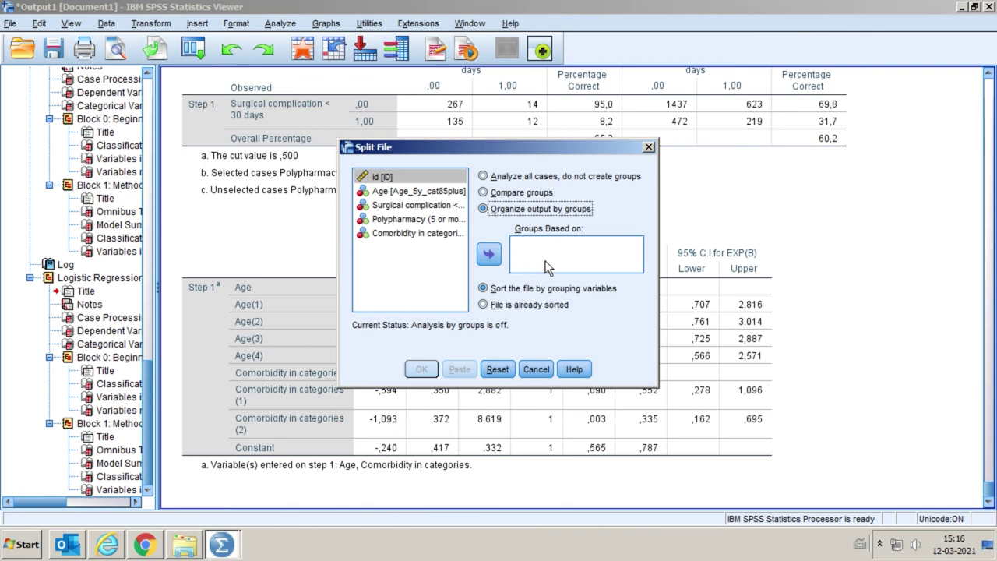
pyautogui.click(444, 221)
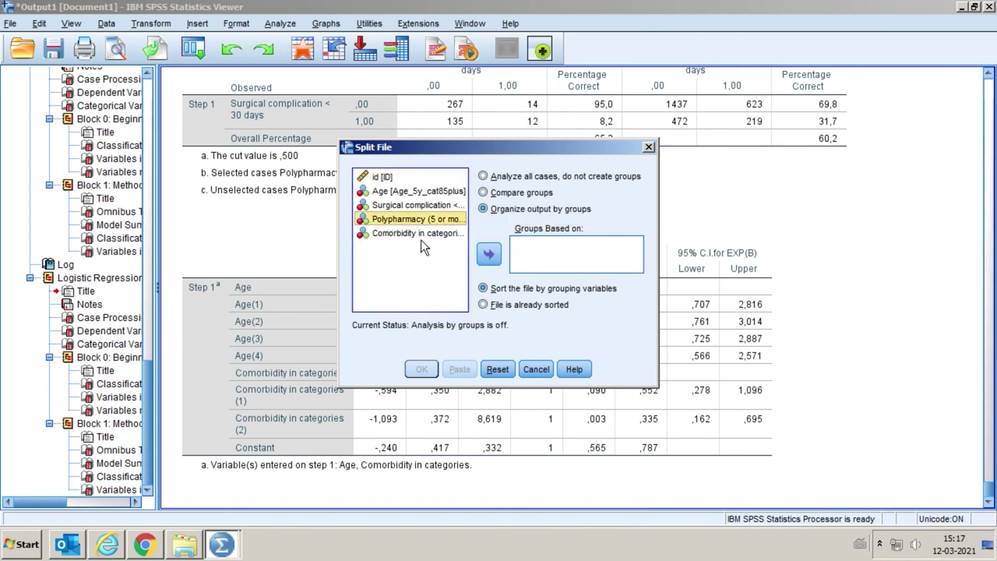
pyautogui.click(484, 257)
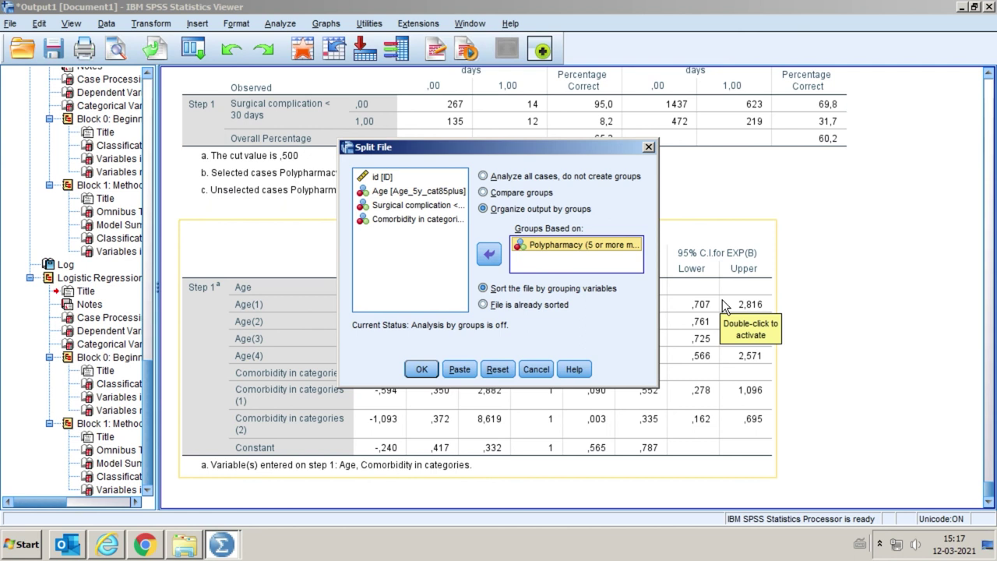
pyautogui.click(435, 378)
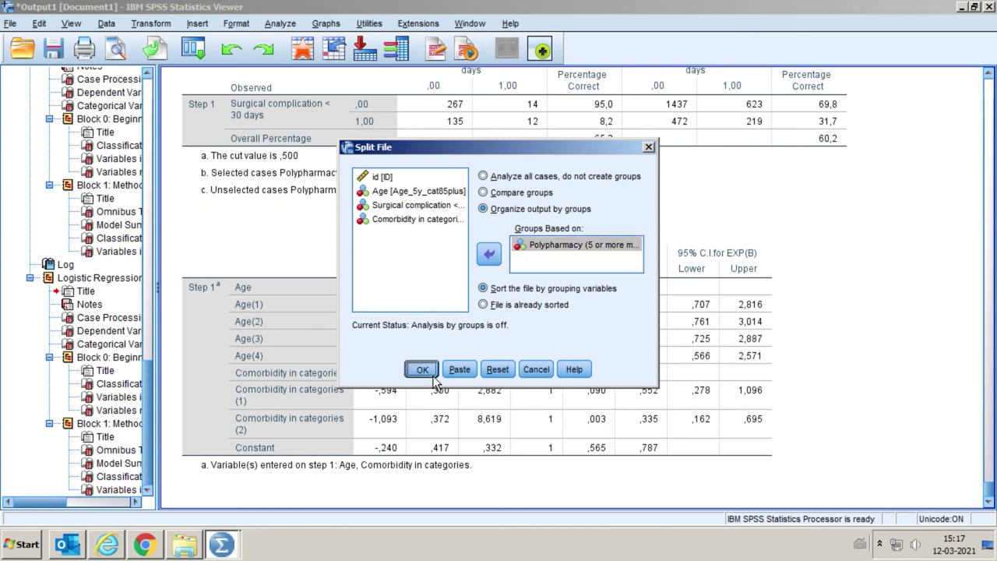
# Step: Reopen the logistic regression and clear the polypharmacy=1 selection rule
pyautogui.click(200, 55)
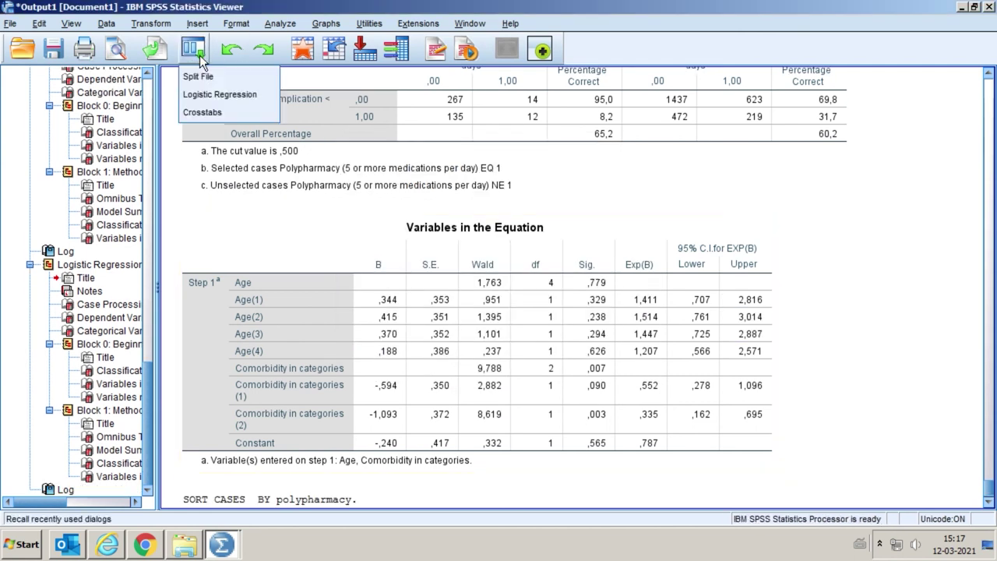
pyautogui.click(215, 94)
pyautogui.click(516, 359)
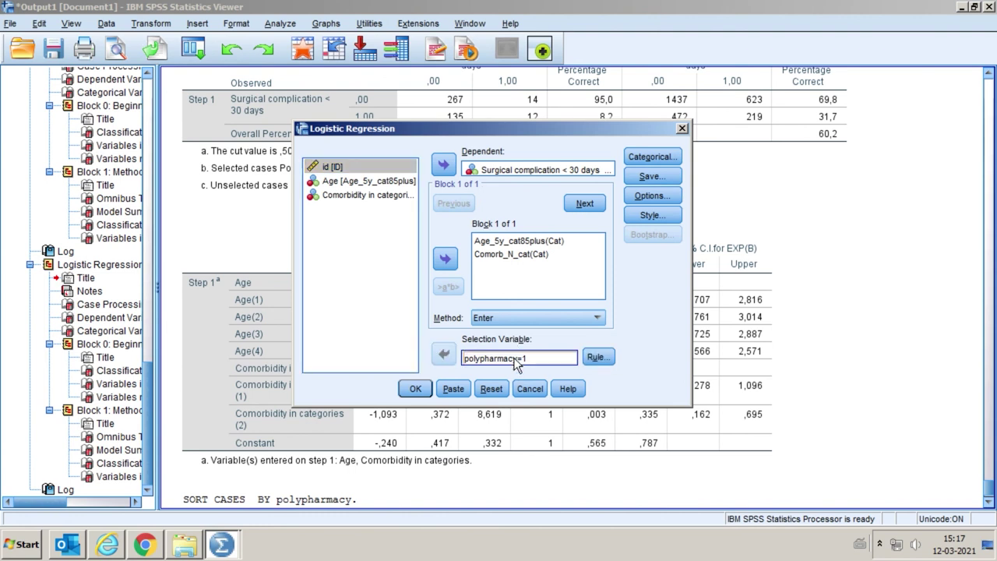
pyautogui.click(443, 353)
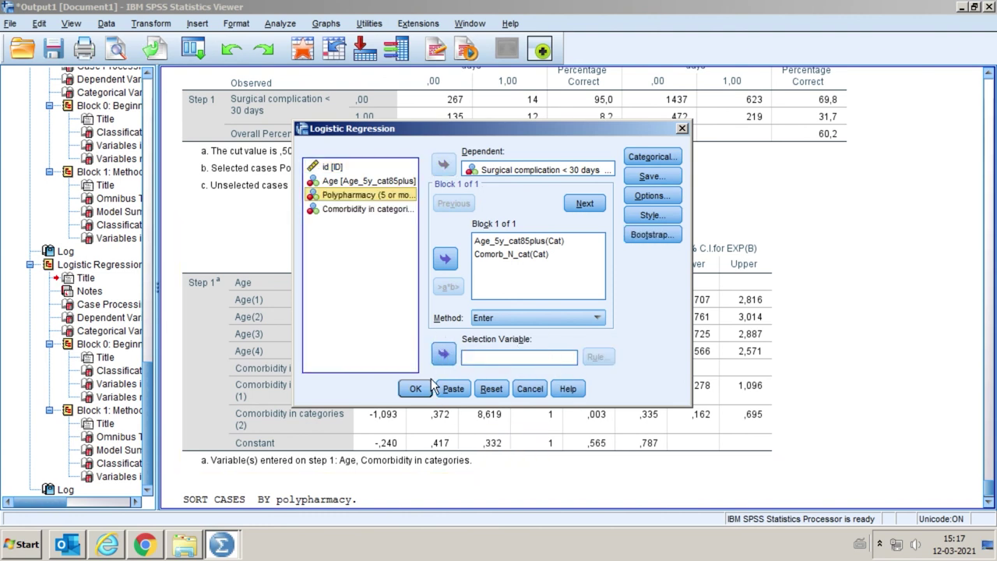
# Step: Run the logistic regression split by polypharmacy, giving groups 0 (2751 cases) and 1 (428)
pyautogui.click(418, 395)
pyautogui.scroll(-2, 816, 328)
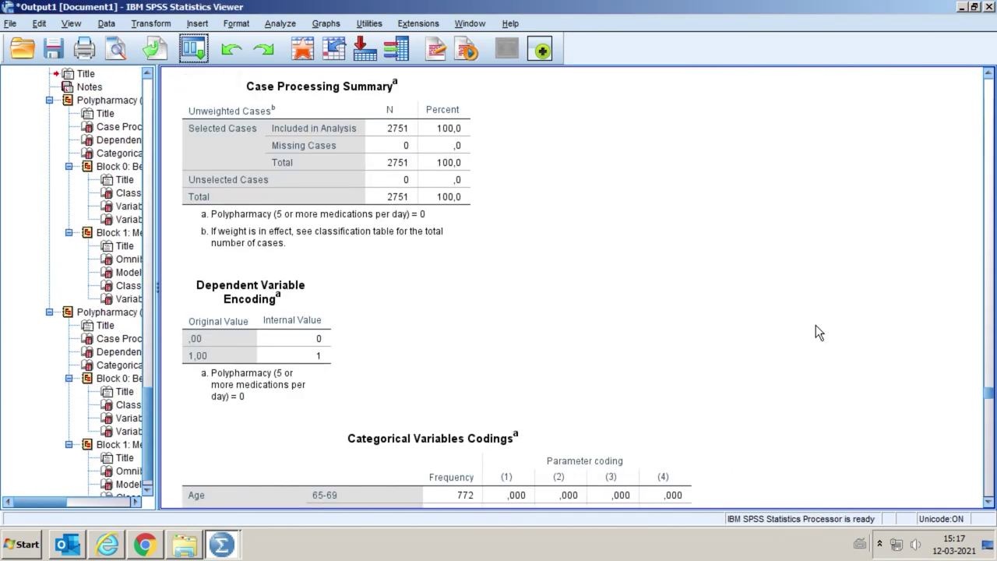
pyautogui.scroll(-5, 816, 328)
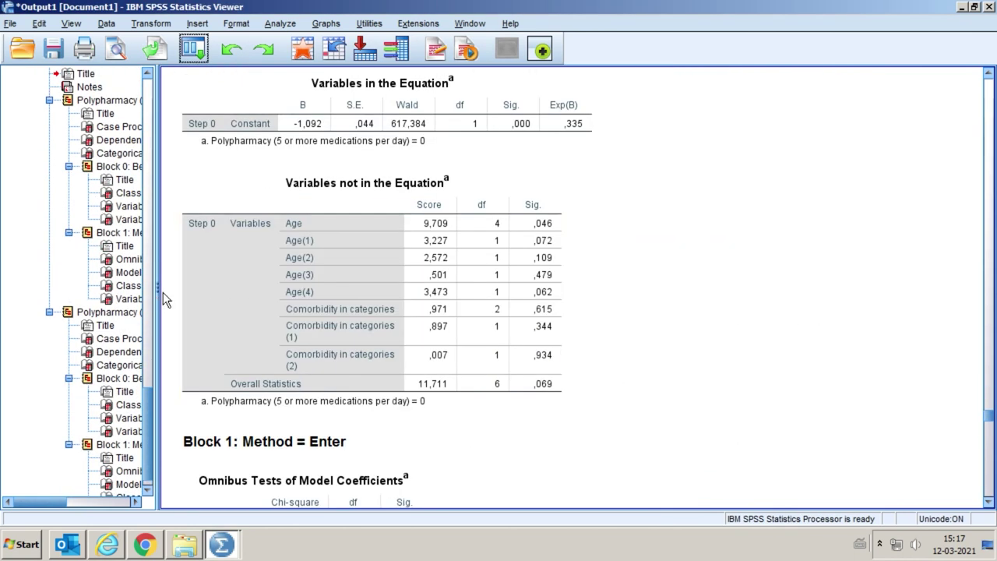
# Step: Widen the outline and show the Polypharmacy = 1 Variables in the Equation table
pyautogui.moveTo(158, 296); pyautogui.dragTo(448, 304)
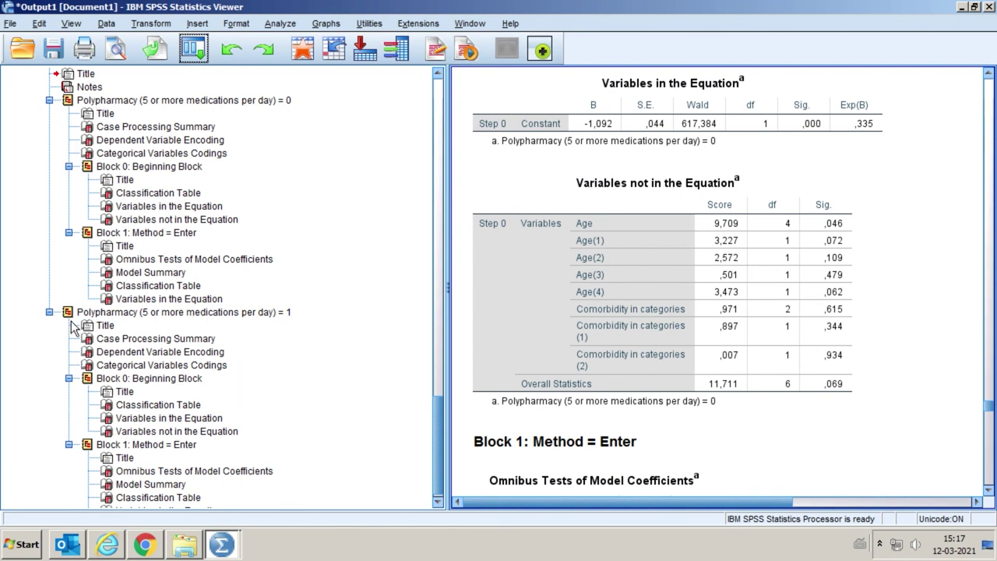
pyautogui.click(270, 316)
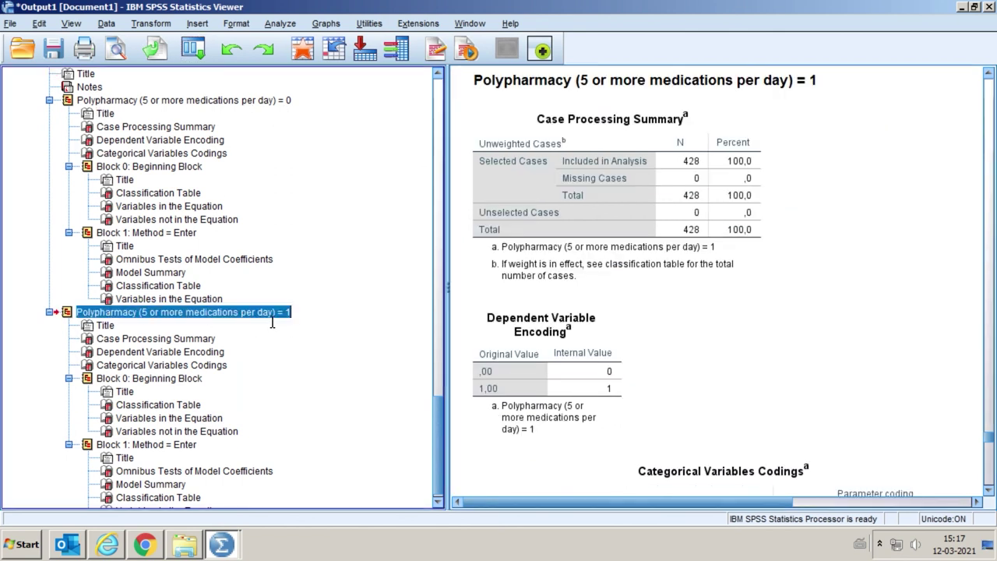
pyautogui.click(756, 317)
pyautogui.scroll(-10, 761, 331)
pyautogui.scroll(-10, 761, 330)
pyautogui.scroll(-7, 762, 331)
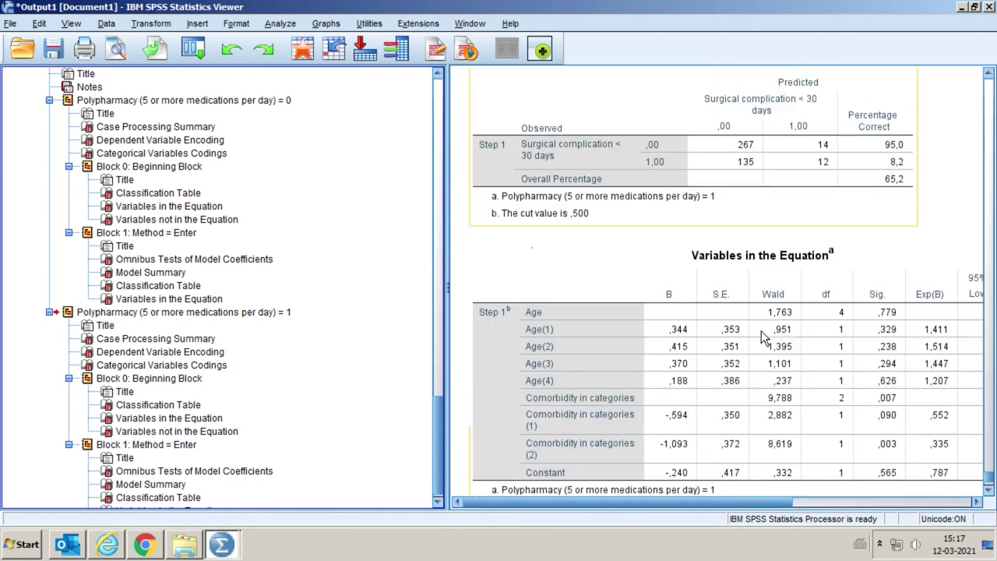
pyautogui.scroll(-1, 761, 330)
pyautogui.click(769, 483)
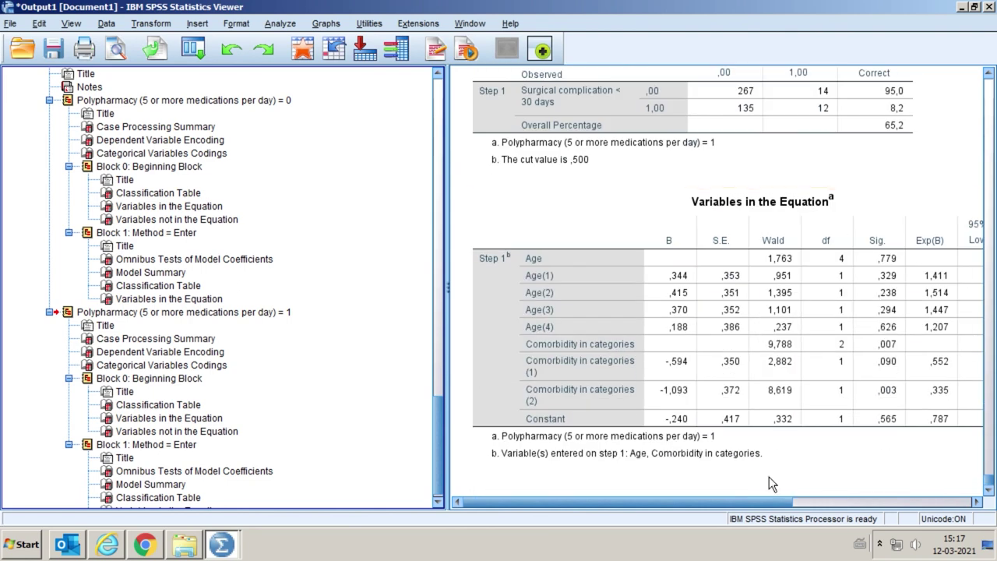